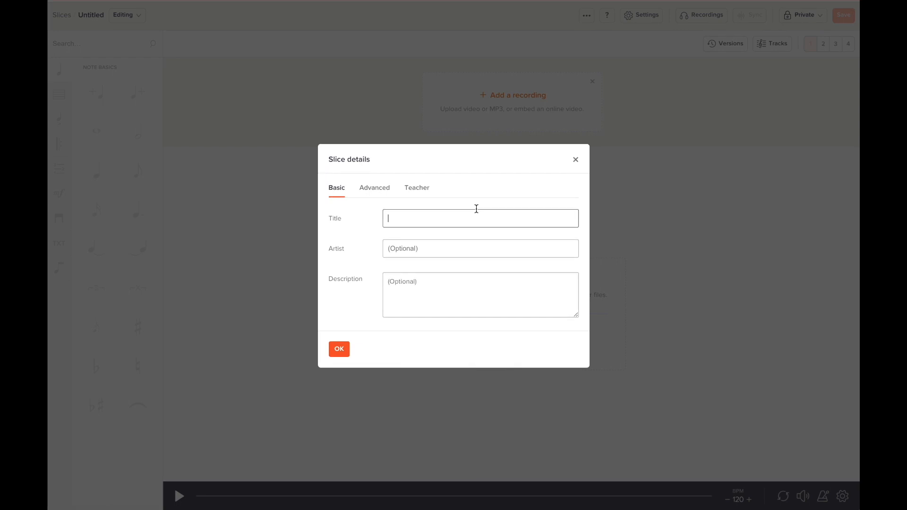
Title the slice 'Moderato', enter the composer's name as artist, and confirm.
type("Moderato")
key("Tab")
type("Ferdinan")
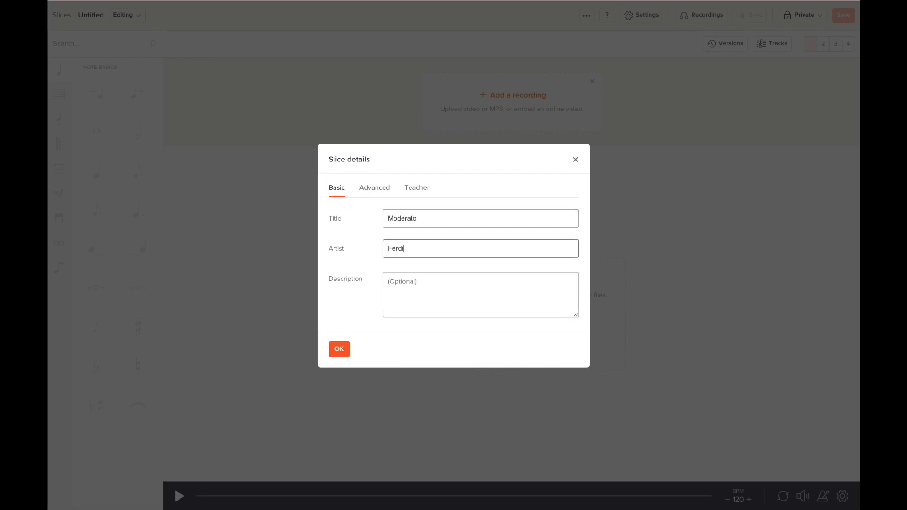
type("do Carulli")
left_click(339, 349)
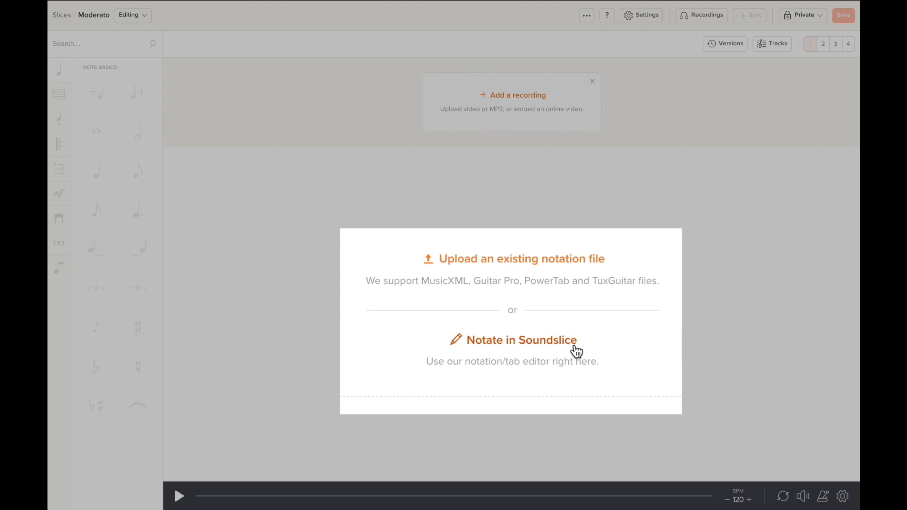
Choose to notate from scratch and add a Guitar track with tablature off.
left_click(560, 343)
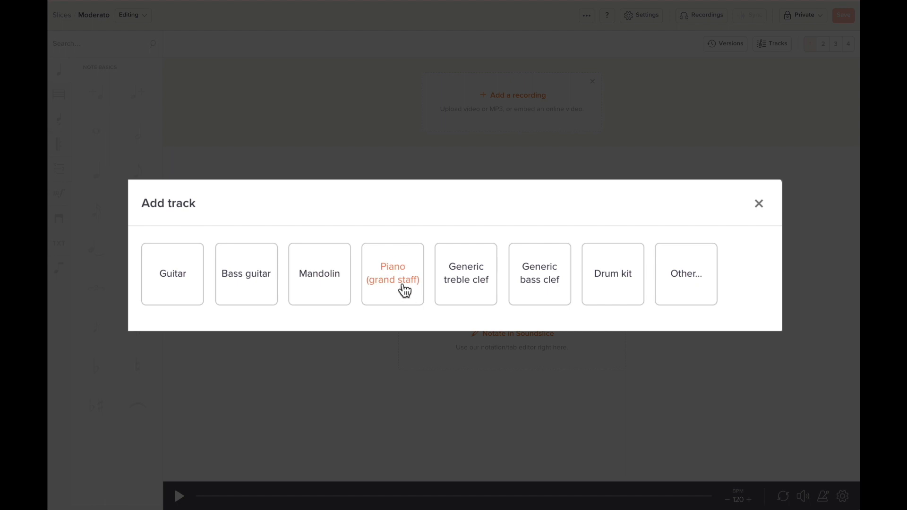
left_click(179, 286)
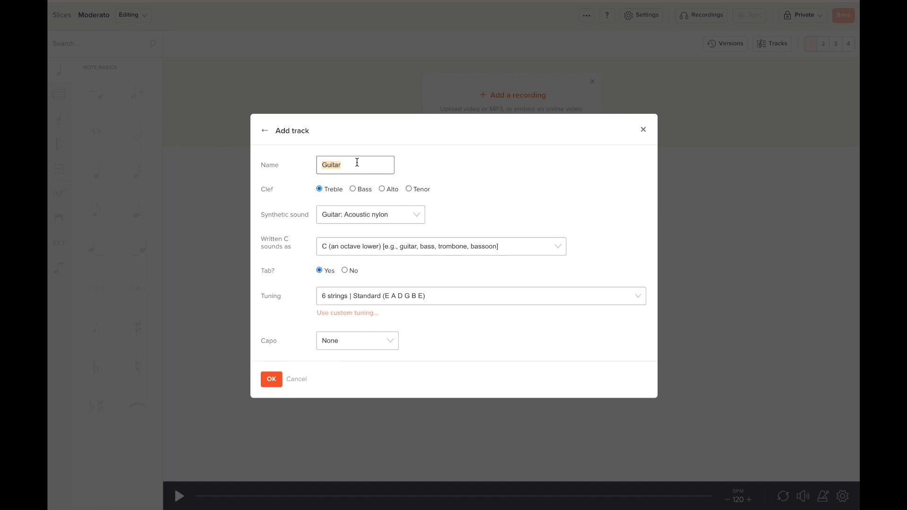
left_click(345, 271)
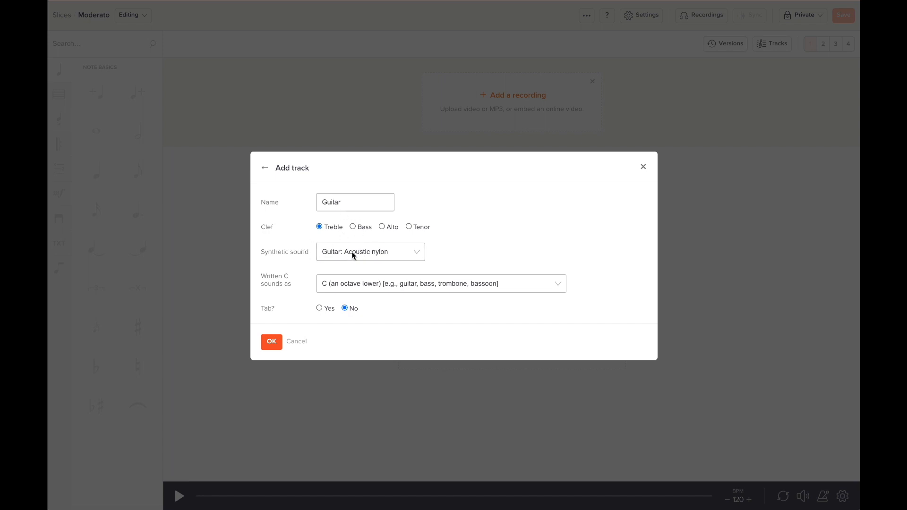
left_click(272, 341)
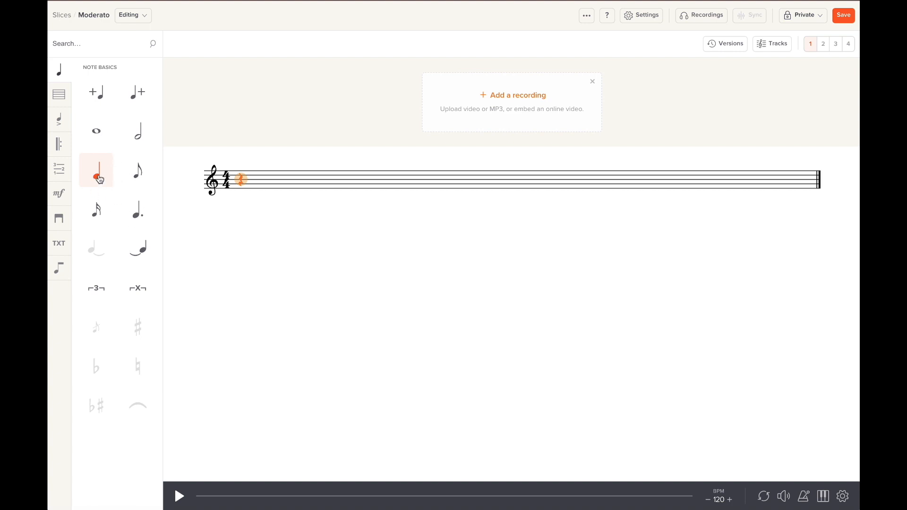
left_click(59, 120)
left_click(58, 94)
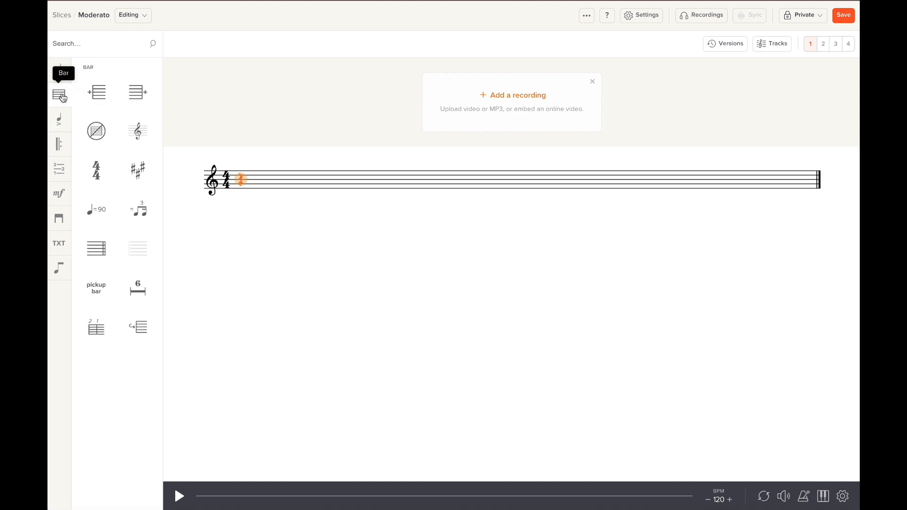
left_click(59, 151)
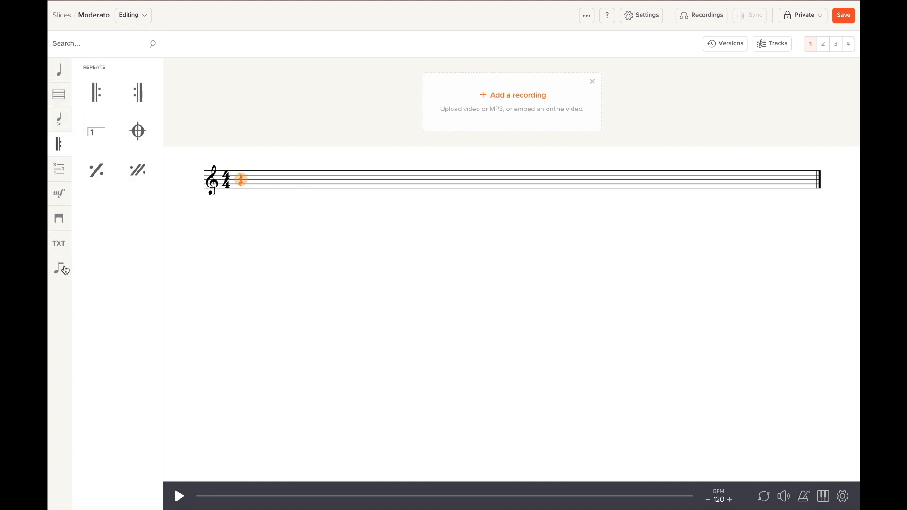
left_click(60, 195)
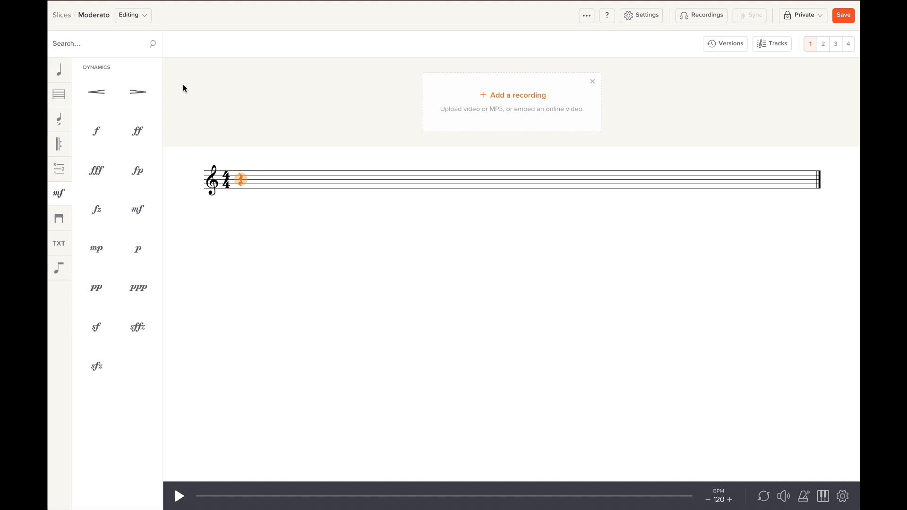
left_click(97, 46)
type("pickupb")
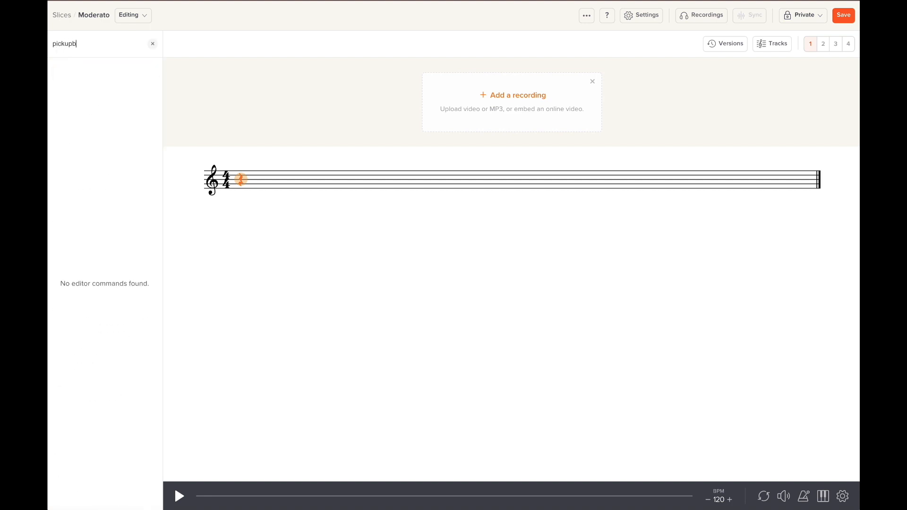
key("BackSpace")
type("bar")
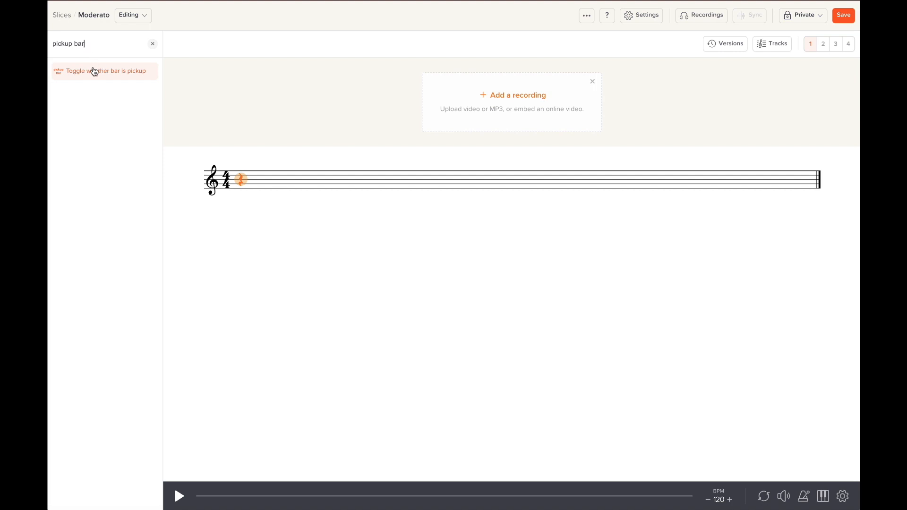
left_click(152, 44)
left_click(201, 122)
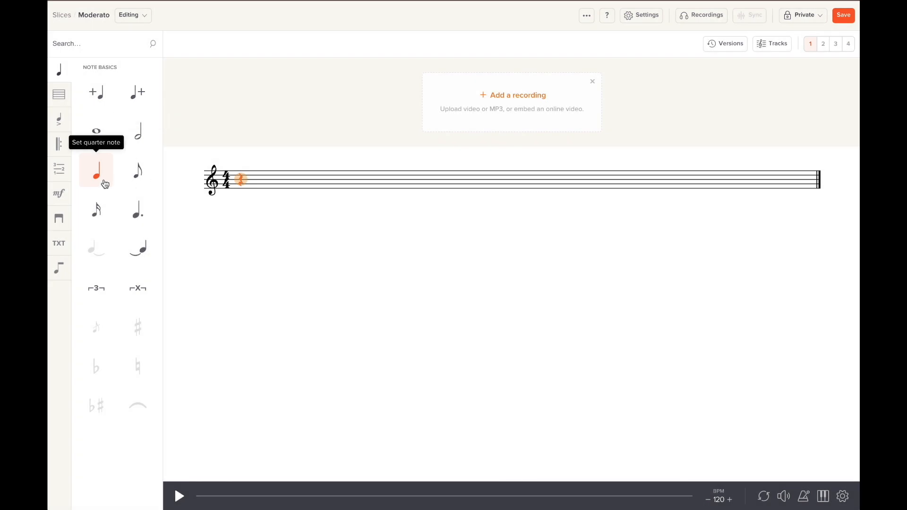
Change the opening rest to a quarter note and insert an extra beat after it.
left_click(104, 183)
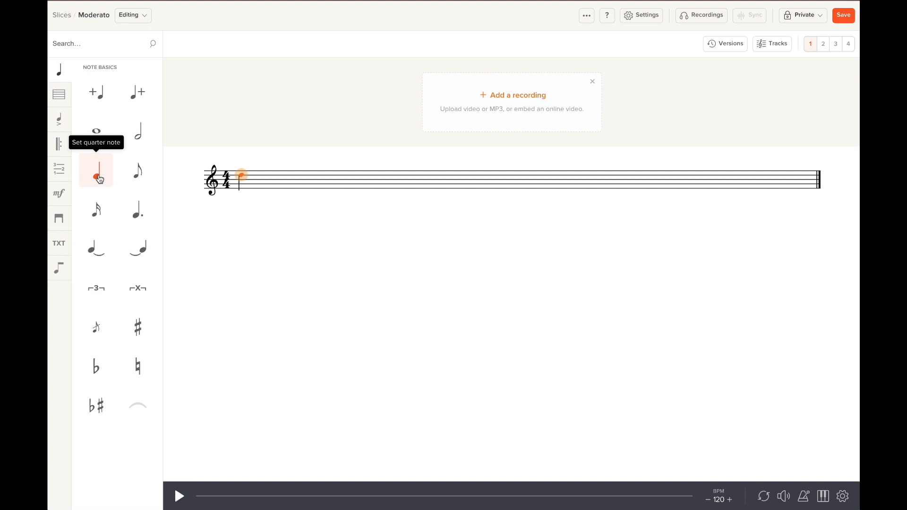
left_click(142, 96)
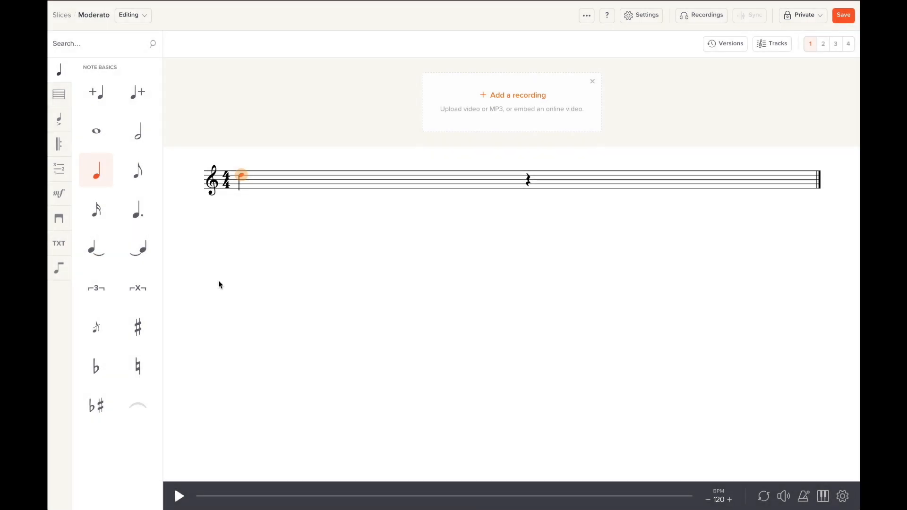
left_click(59, 94)
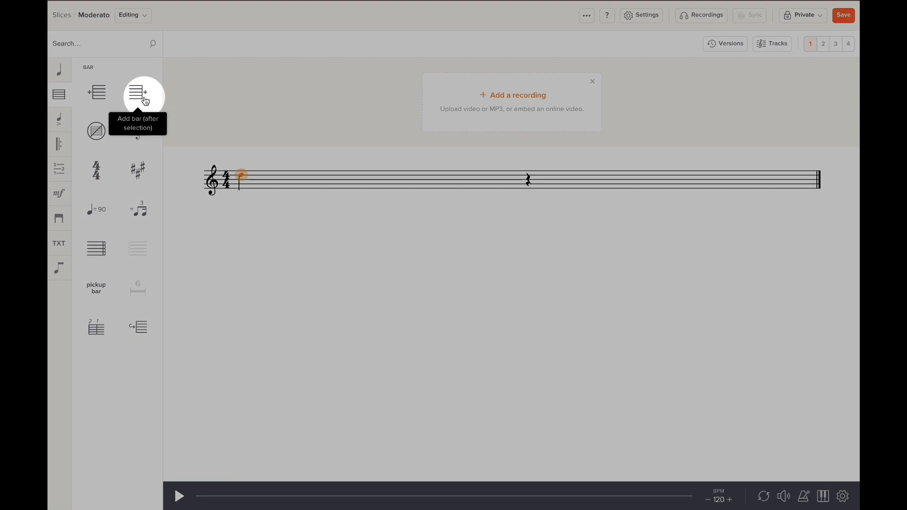
Add bars after and before the first, then delete the empty leading bar, leaving two bars.
left_click(145, 101)
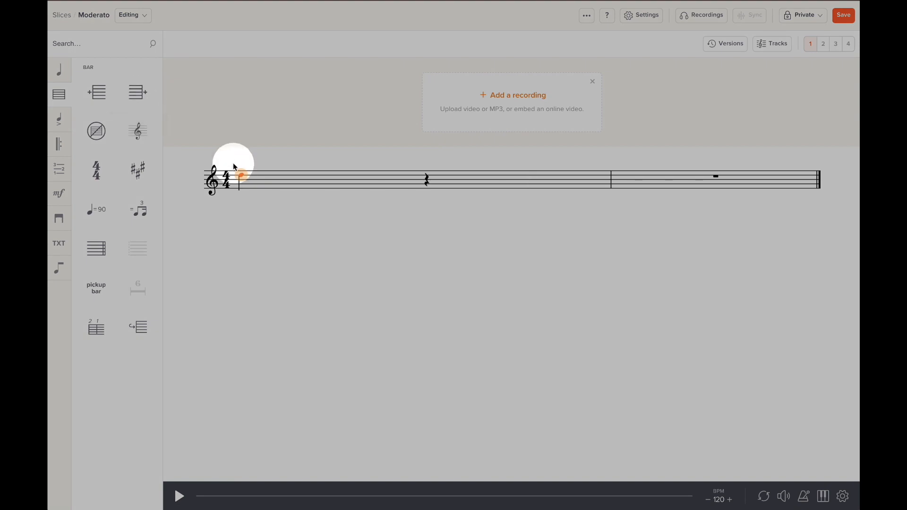
left_click(93, 98)
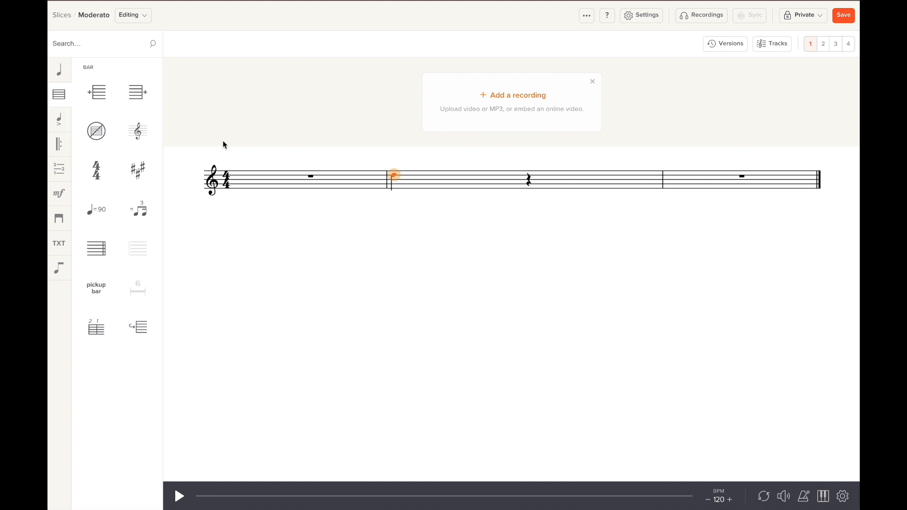
left_click(308, 180)
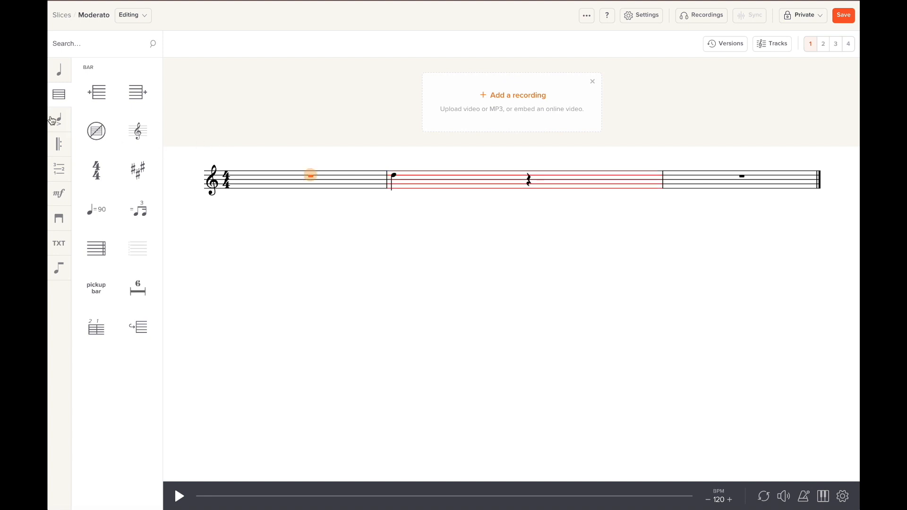
left_click(97, 133)
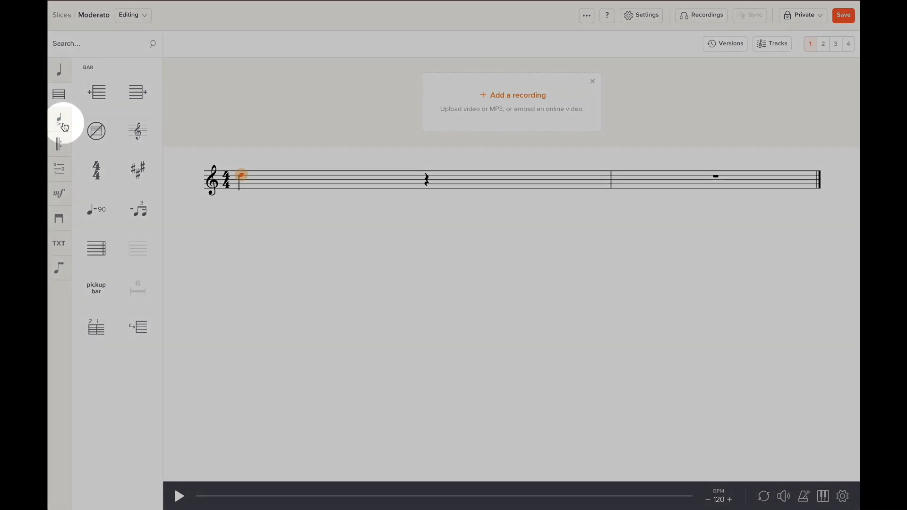
left_click(60, 121)
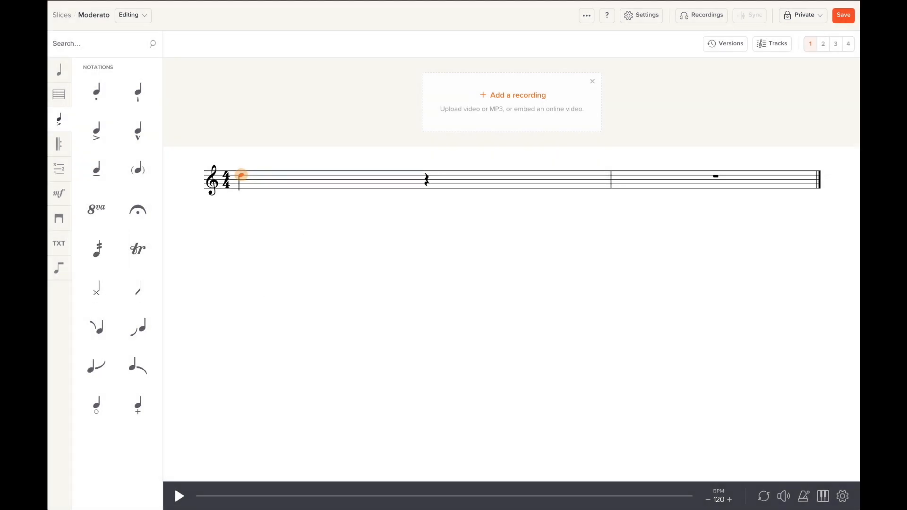
Mark the first bar as a repeat played 2 times, closed by an end-repeat barline.
left_click(59, 147)
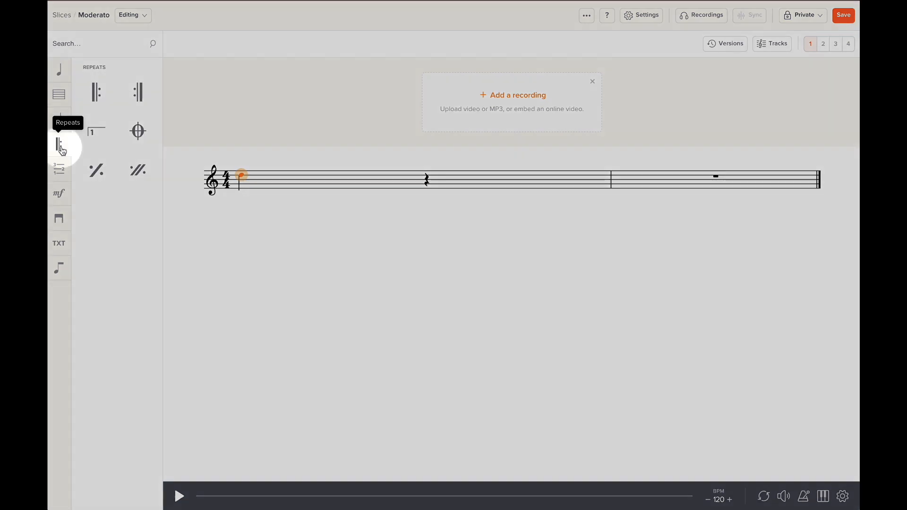
left_click(105, 94)
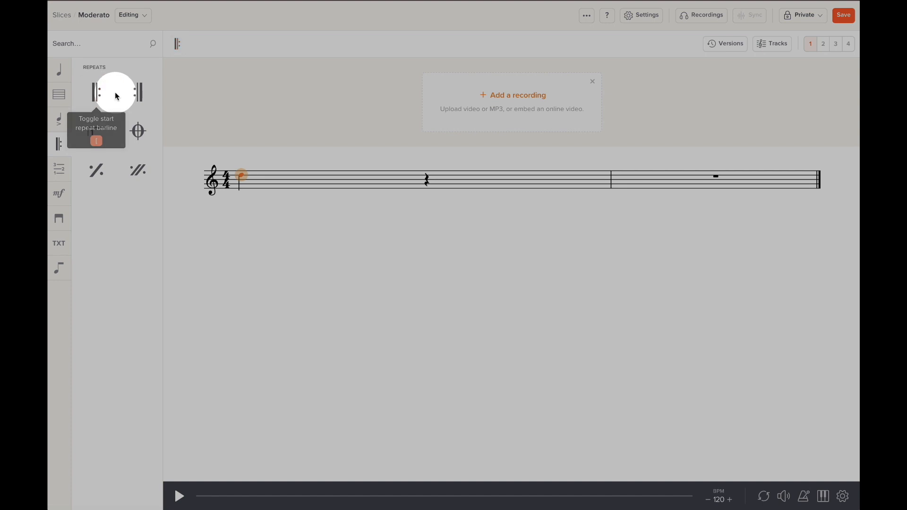
left_click(140, 96)
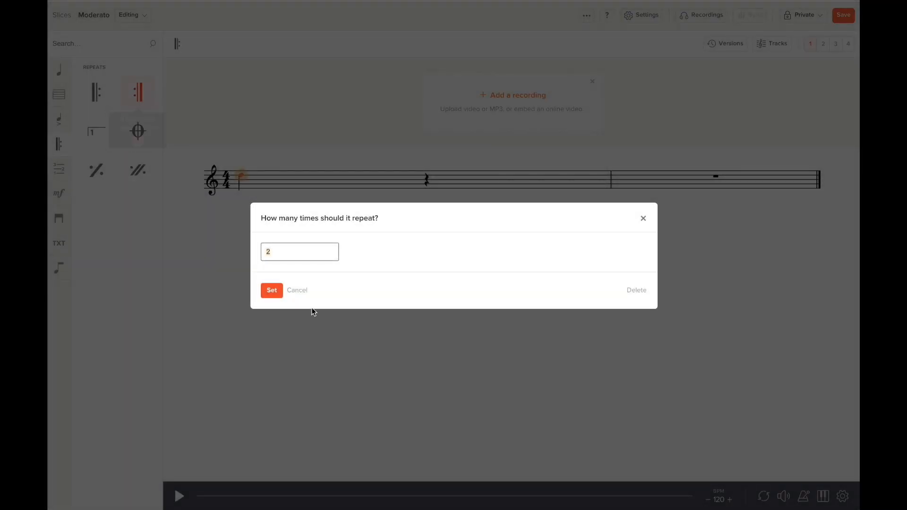
left_click(269, 292)
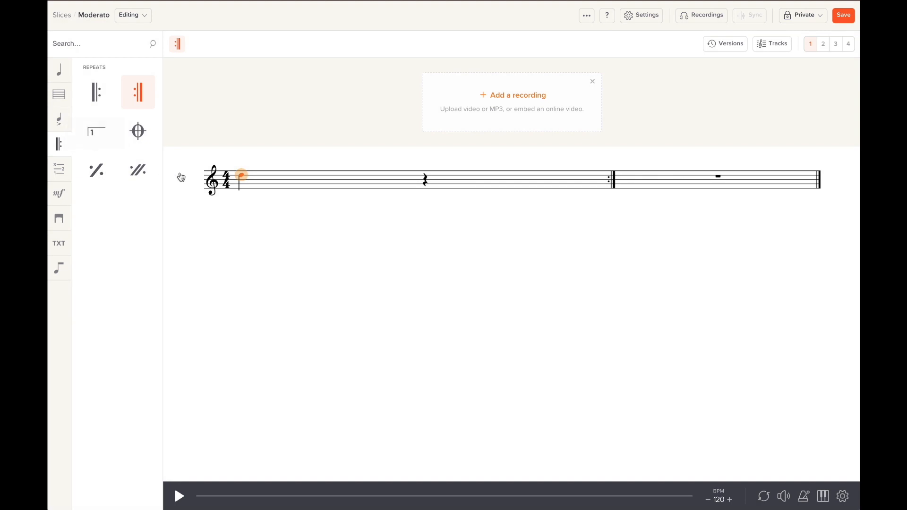
left_click(62, 172)
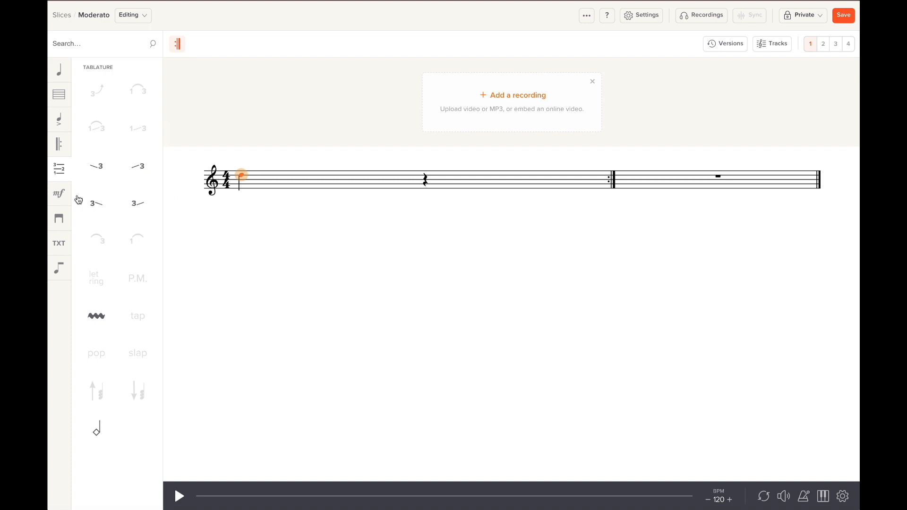
Apply an mf dynamic to the first note, then browse the Performance and Text markings.
left_click(59, 194)
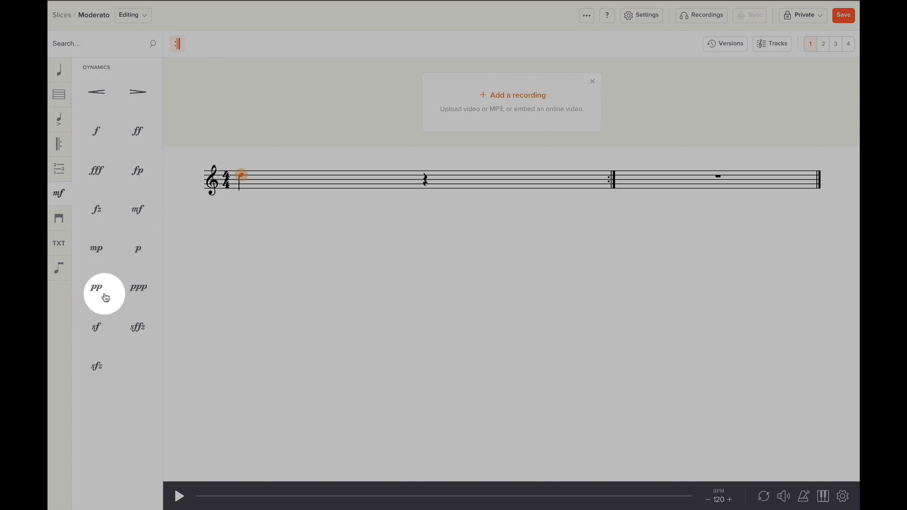
left_click(142, 206)
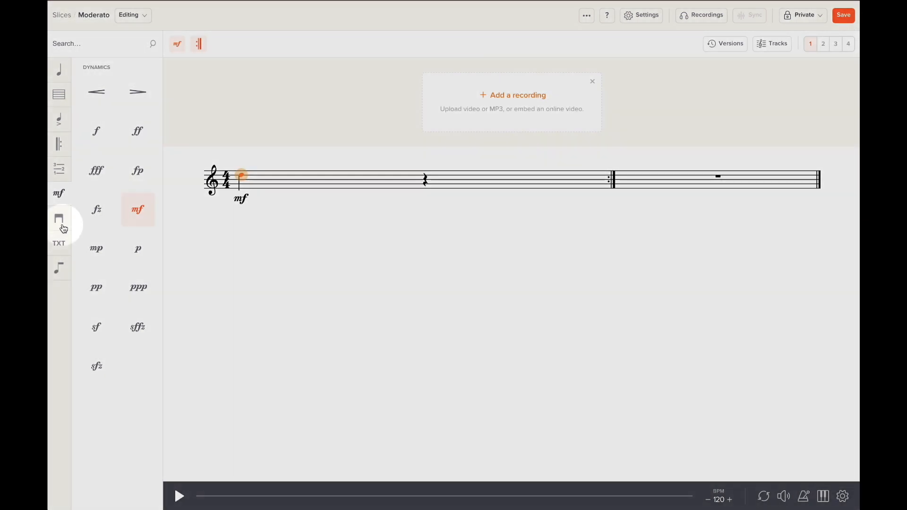
left_click(59, 219)
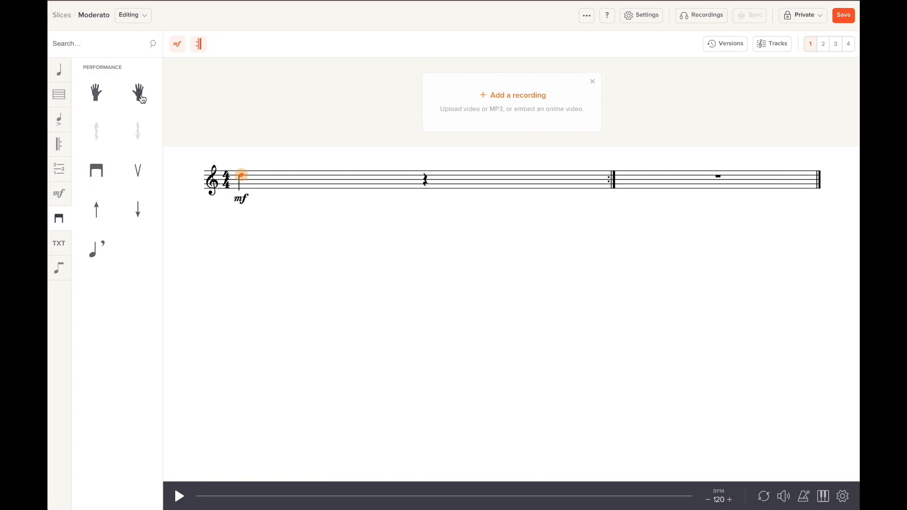
left_click(58, 244)
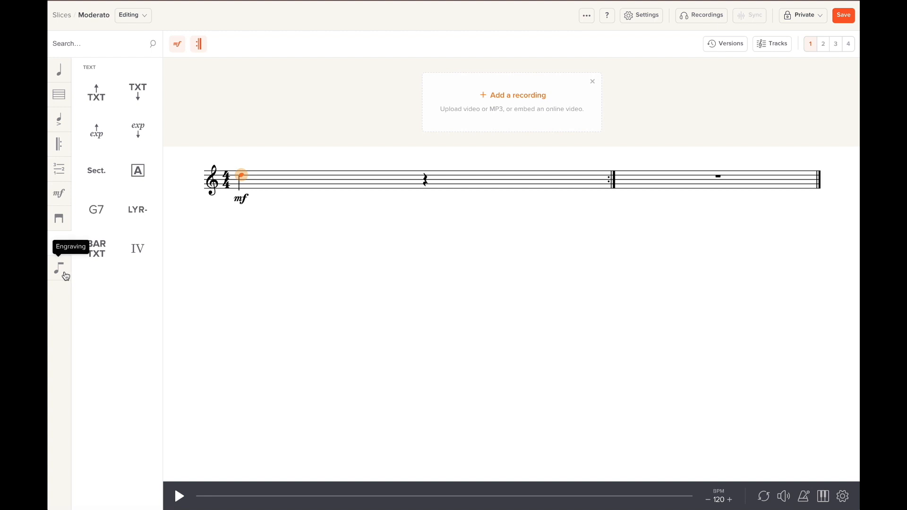
Show the Engraving palette for the Moderato notation.
left_click(65, 274)
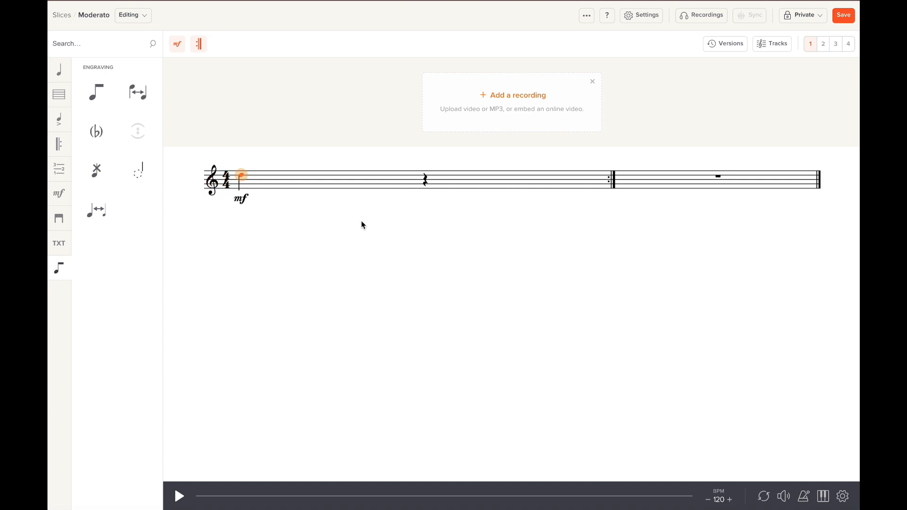
left_click(843, 496)
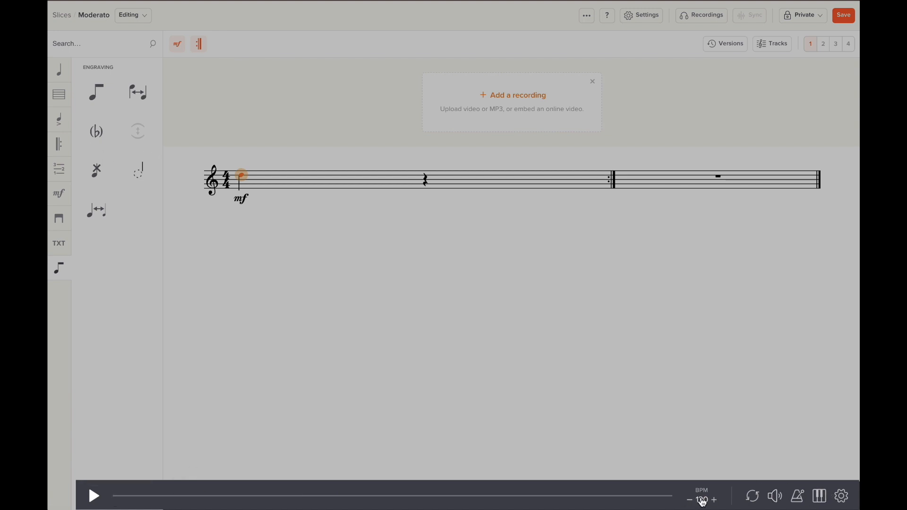
left_click(819, 500)
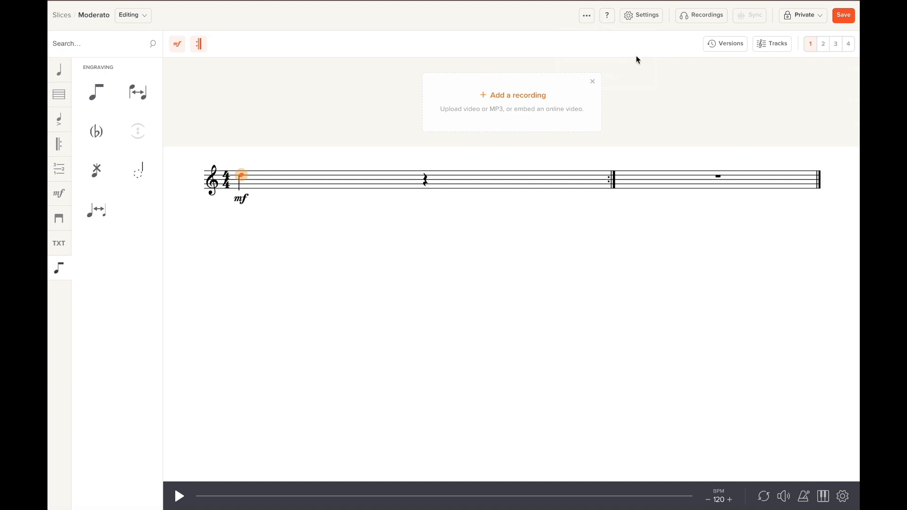
left_click(607, 15)
left_click(607, 43)
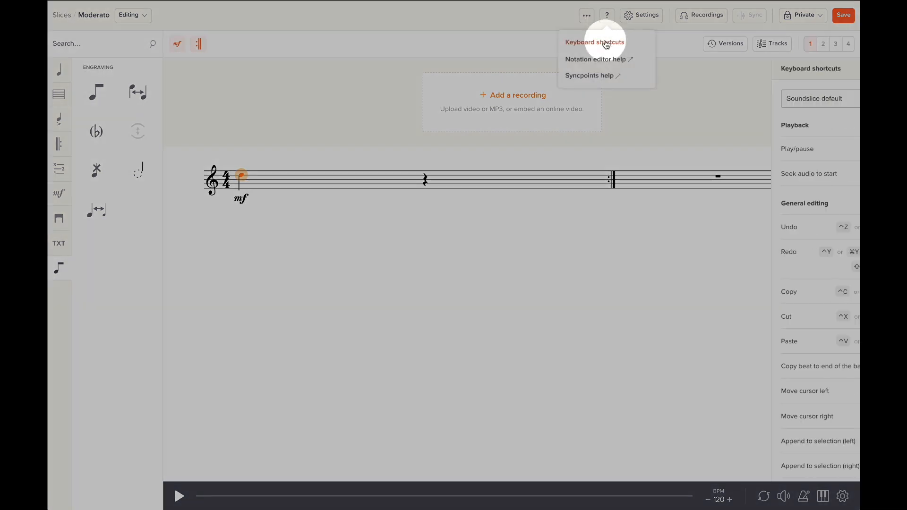
left_click(808, 271)
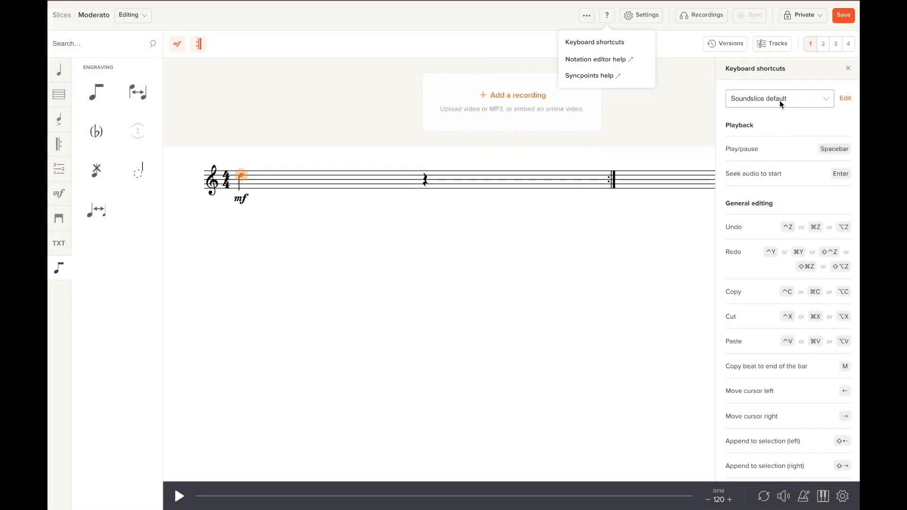
left_click(779, 99)
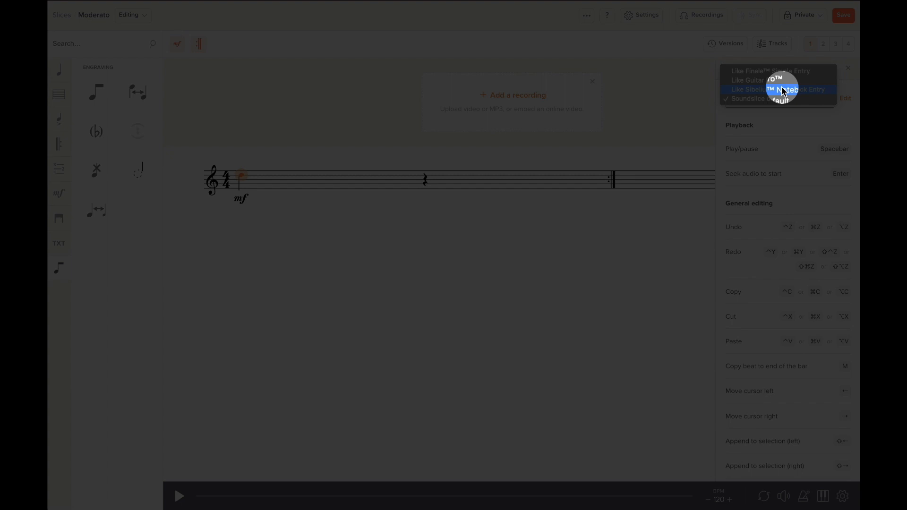
left_click(786, 125)
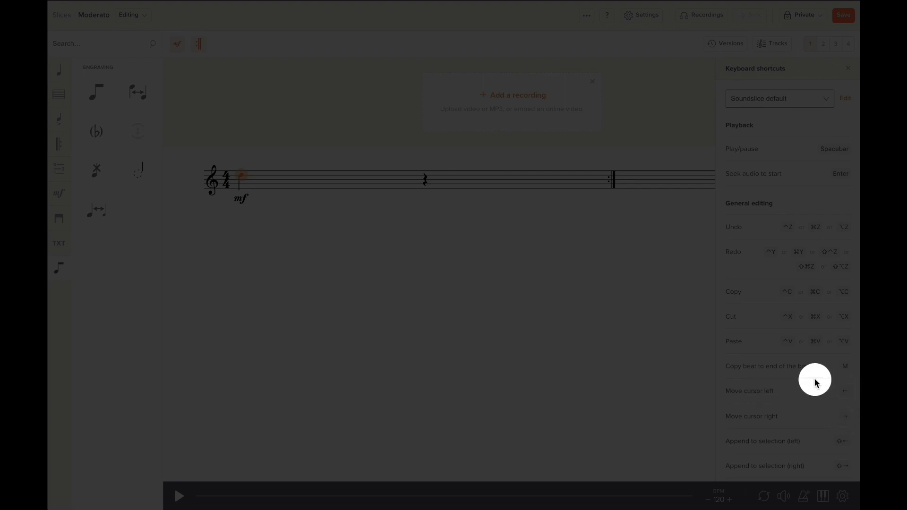
scroll(765, 314, "down", 5)
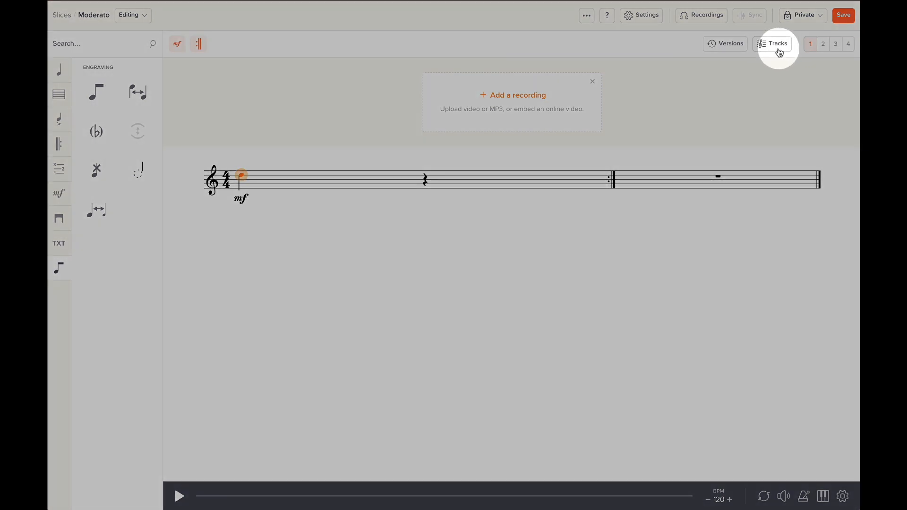
left_click(780, 46)
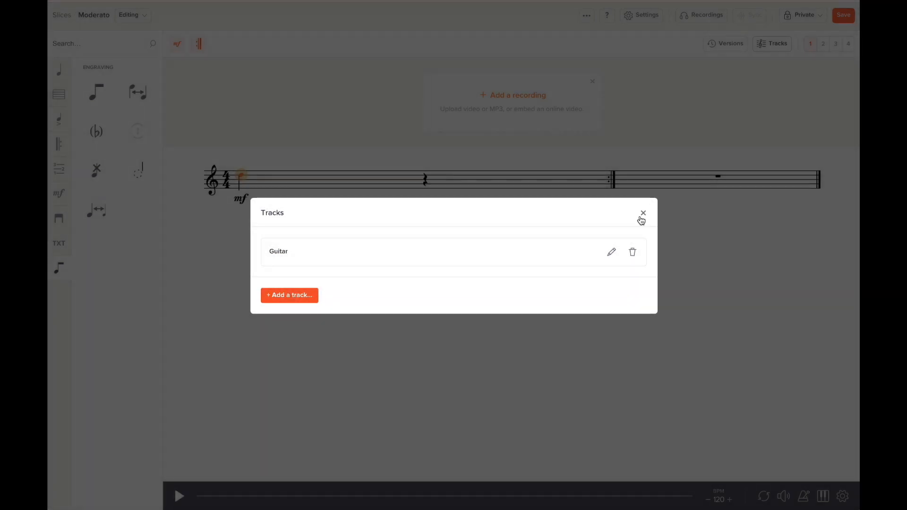
left_click(643, 214)
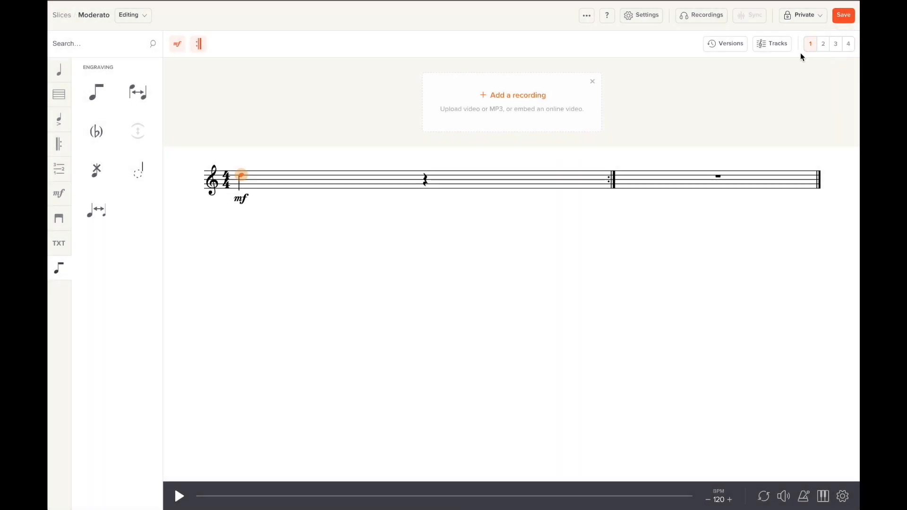
left_click(823, 45)
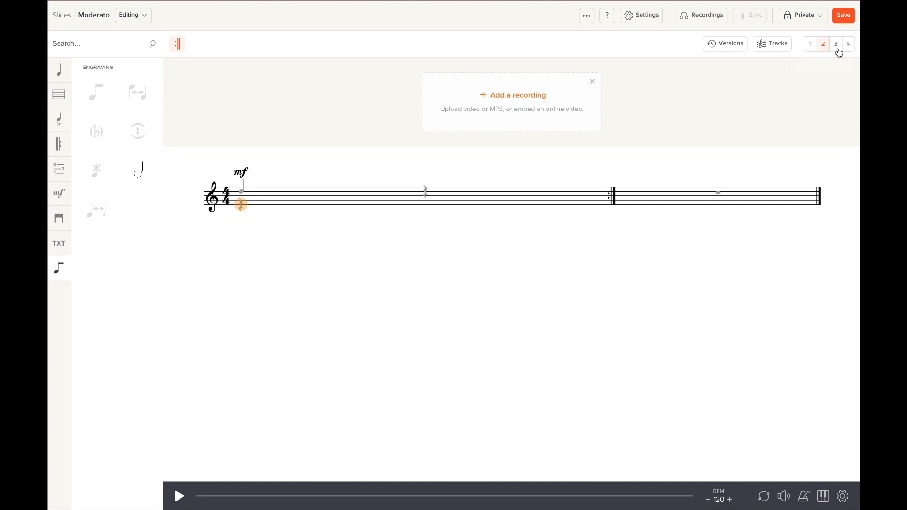
left_click(837, 48)
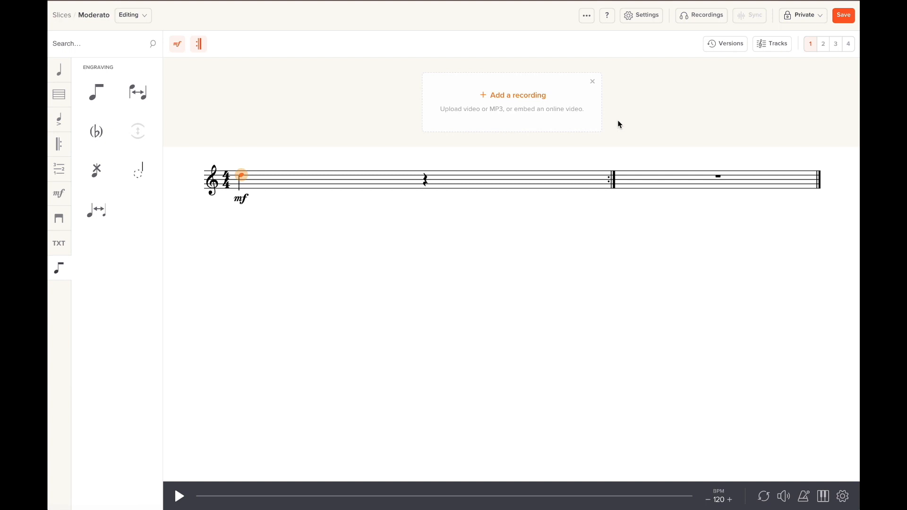
left_click(511, 96)
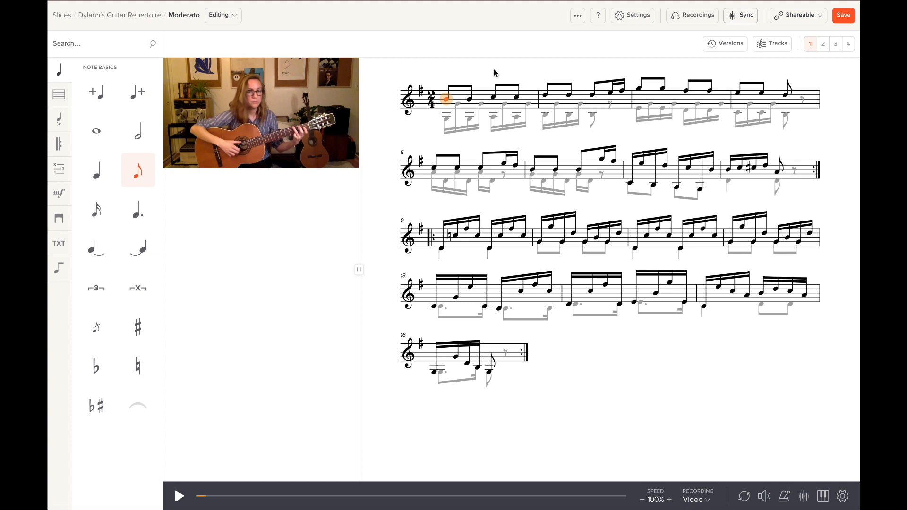
Switch to Sync mode to show the recording's waveform for placing syncpoints.
left_click(743, 22)
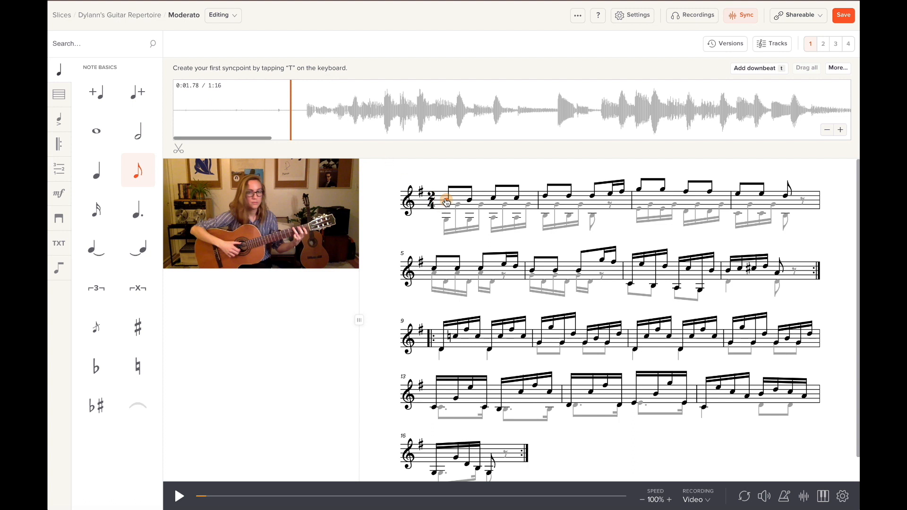
Play the recording and tap the t key on each downbeat through bar 9.
mouse_move(231, 211)
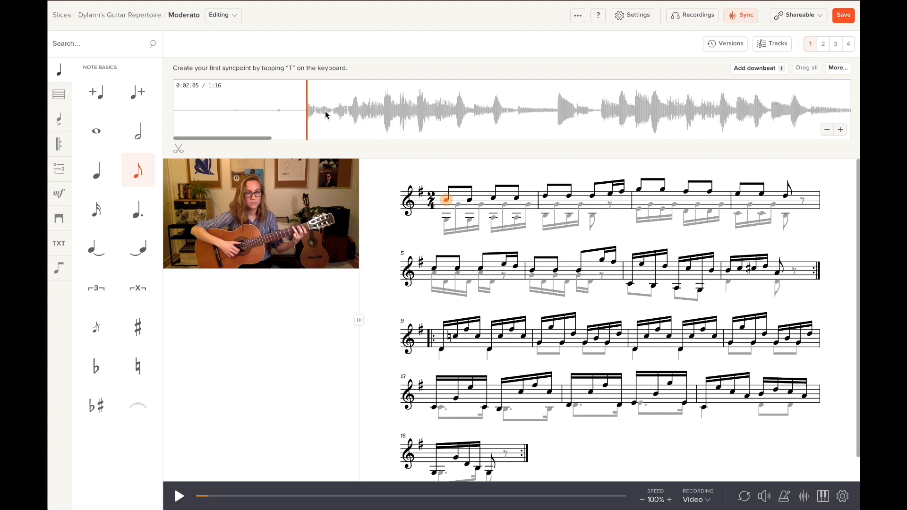
key("space")
key("t")
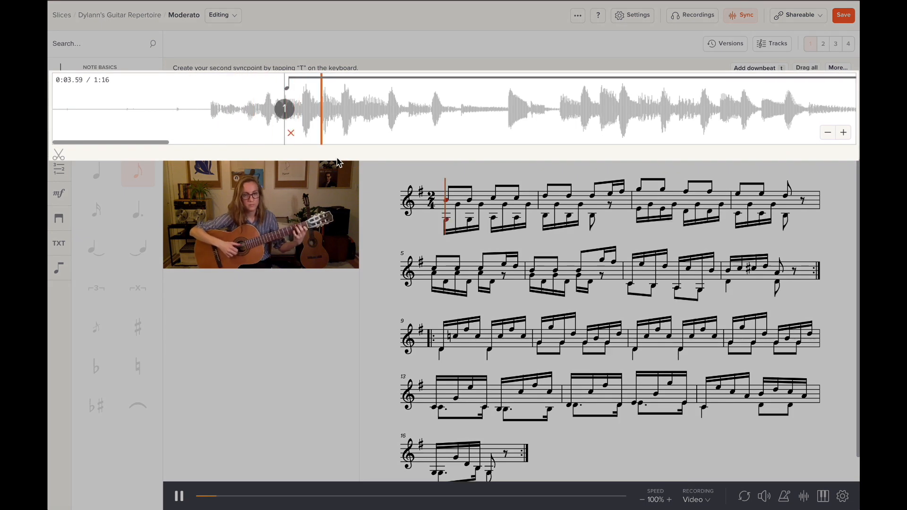
key("t")
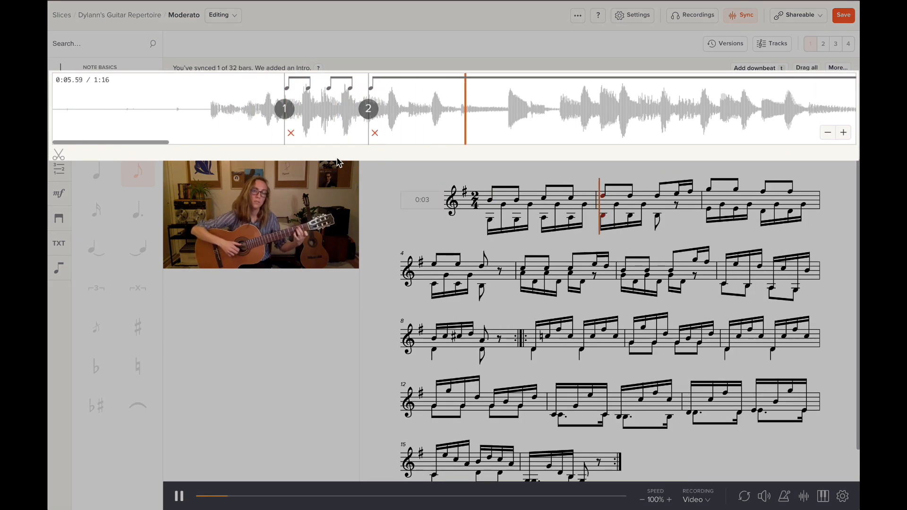
key("t")
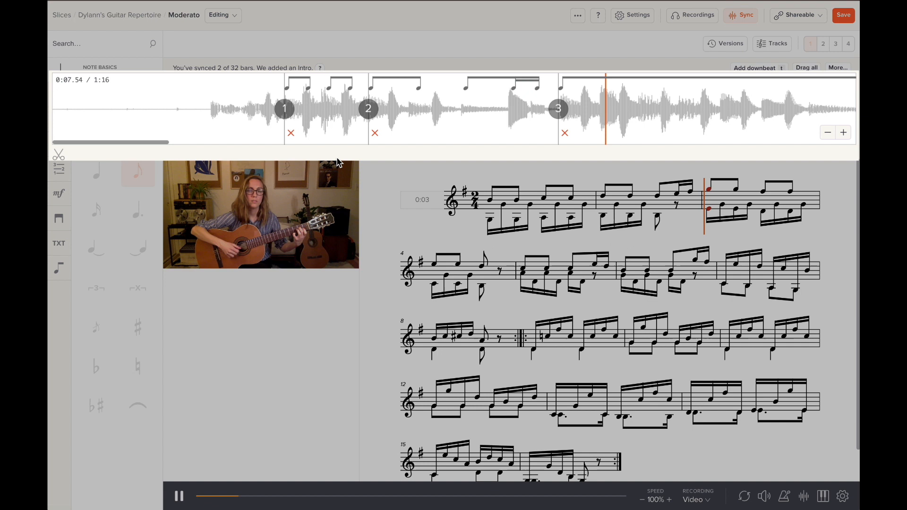
key("t")
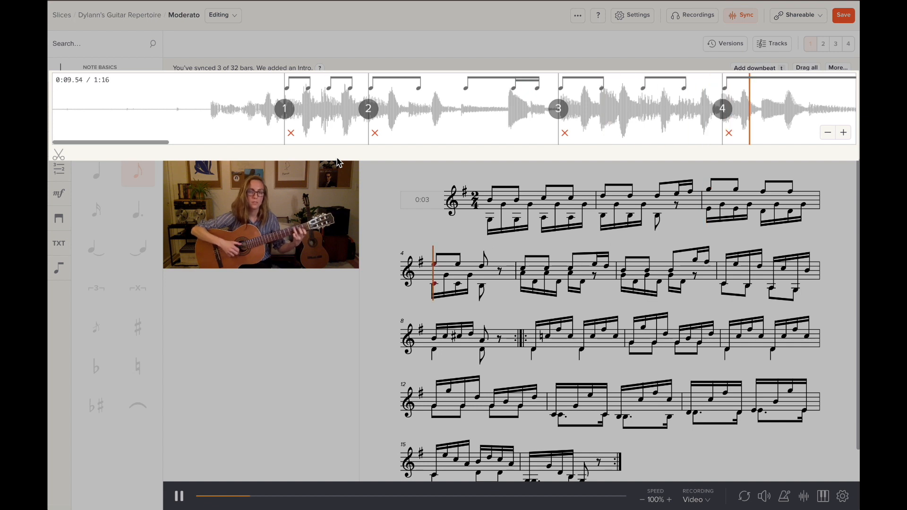
key("t")
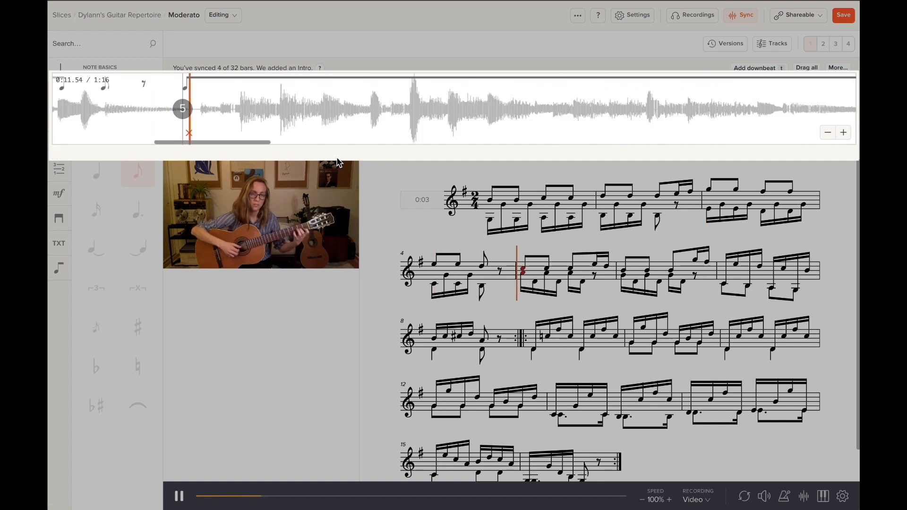
key("t")
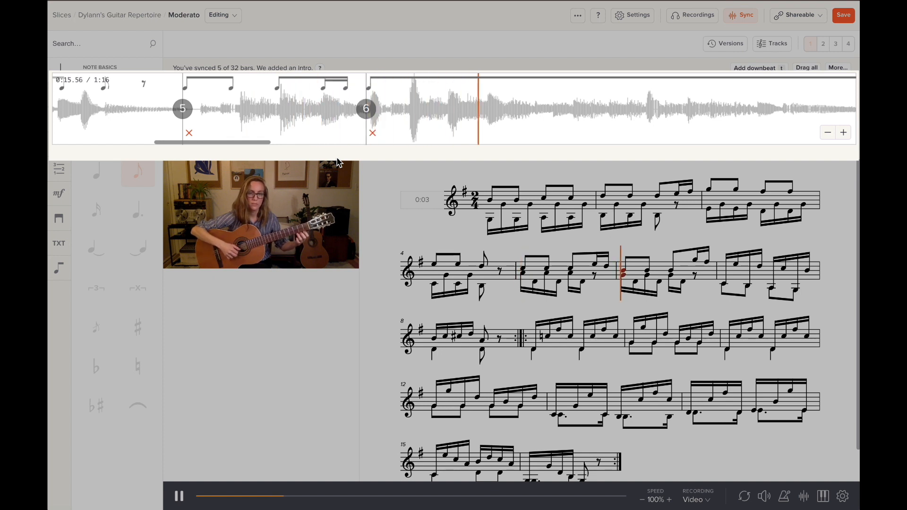
key("t")
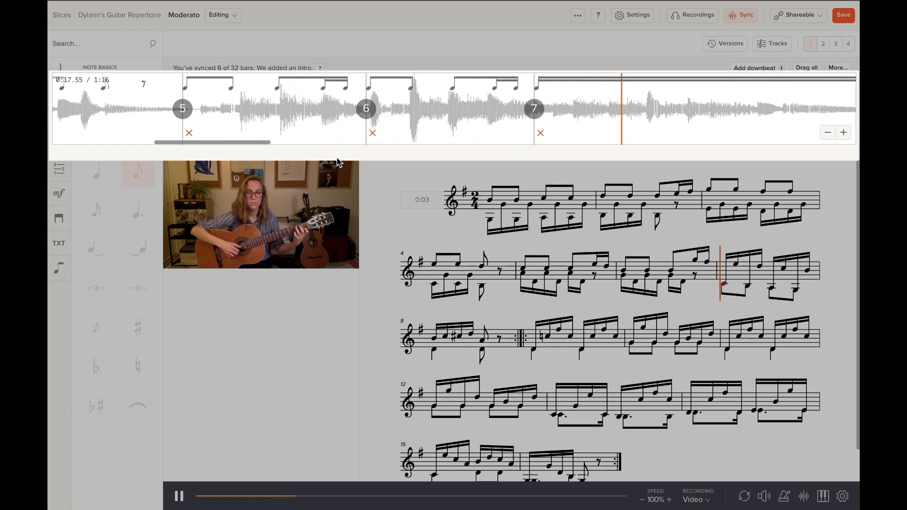
key("t")
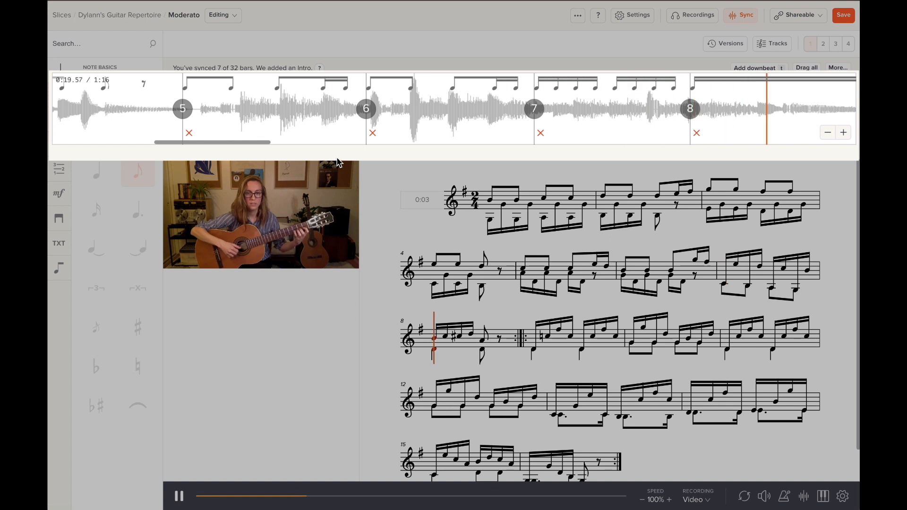
key("t")
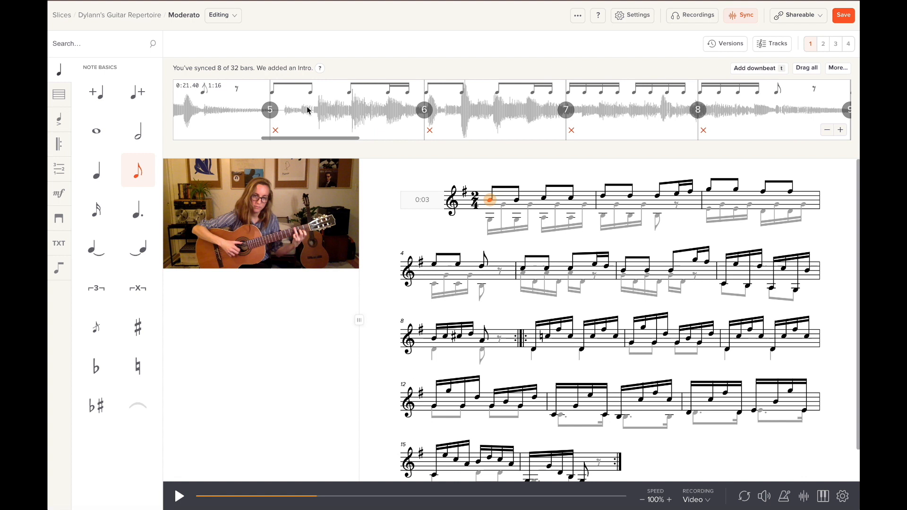
Jump to bar 3's syncpoint, then drag bar 5's syncpoint slightly later on the waveform.
scroll(307, 110, "left", 12)
scroll(434, 120, "right", 2)
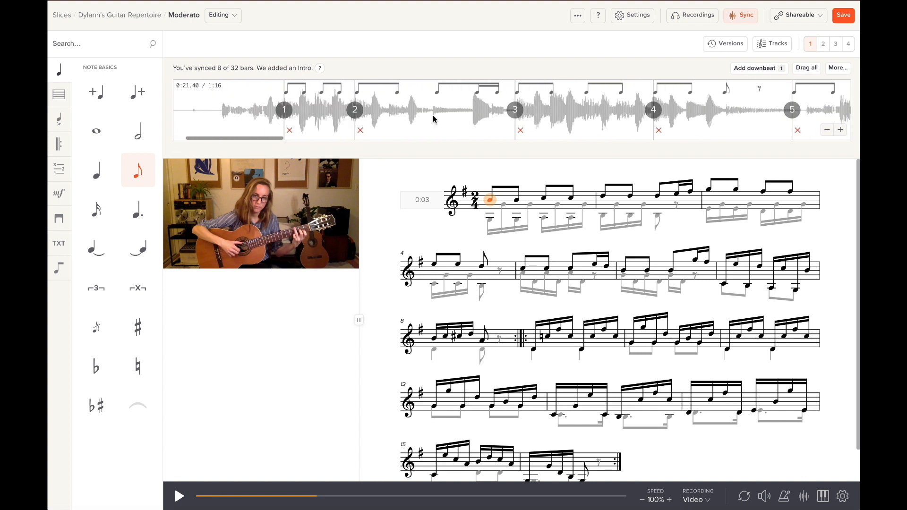
scroll(433, 120, "right", 2)
scroll(434, 118, "right", 2)
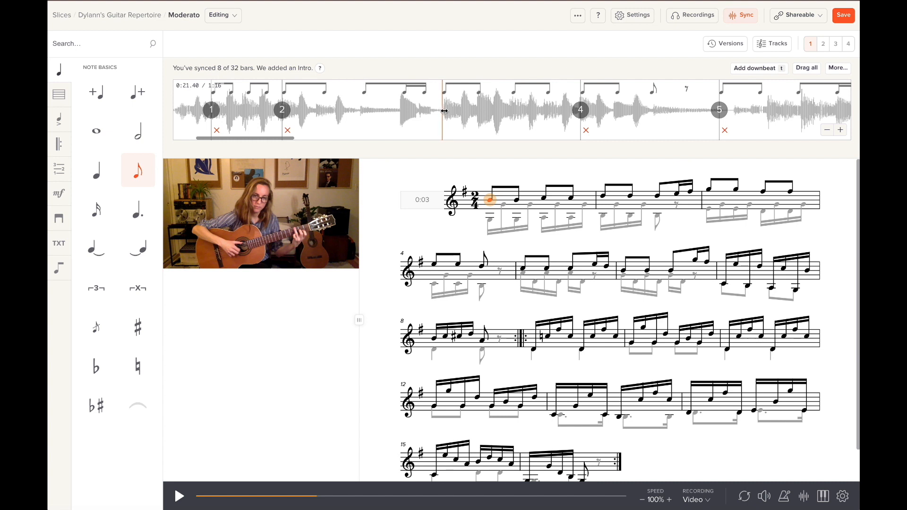
left_click(444, 111)
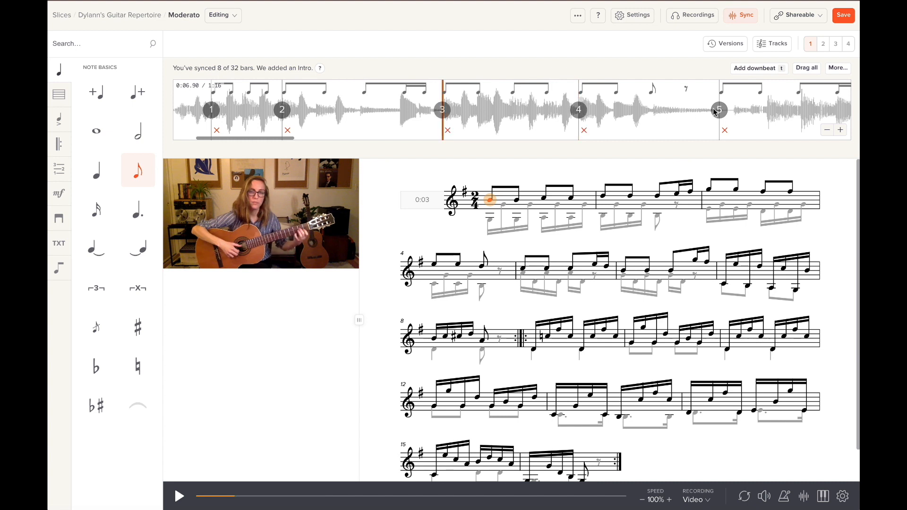
left_click_drag(719, 109, 734, 110)
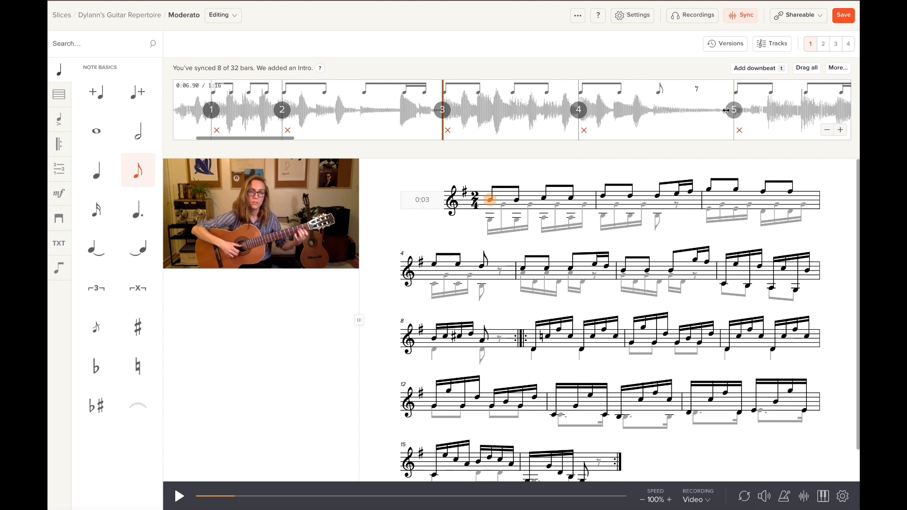
scroll(699, 112, "right", 5)
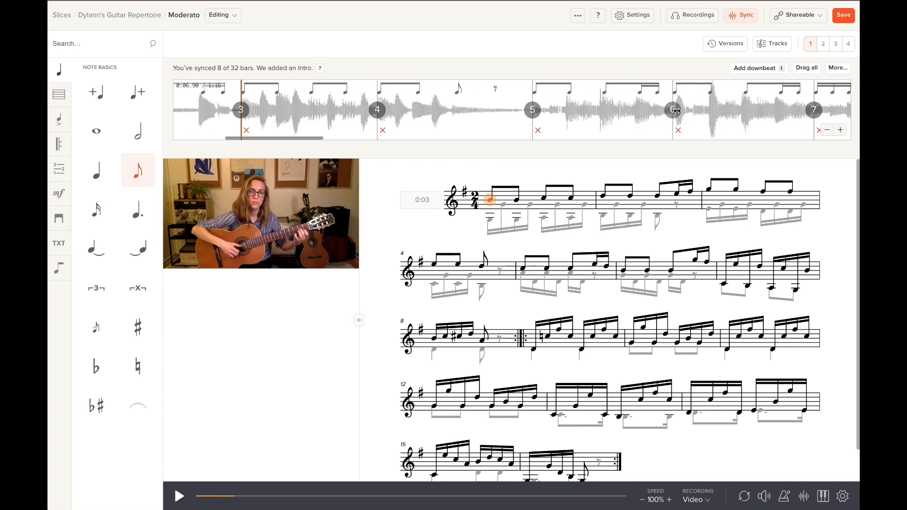
scroll(768, 109, "right", 1)
scroll(768, 109, "right", 1)
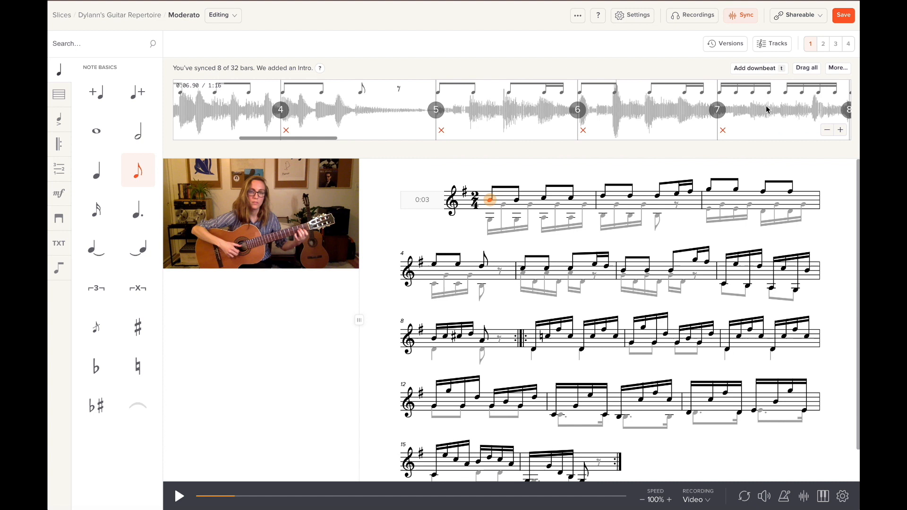
scroll(761, 111, "right", 3)
scroll(758, 111, "right", 1)
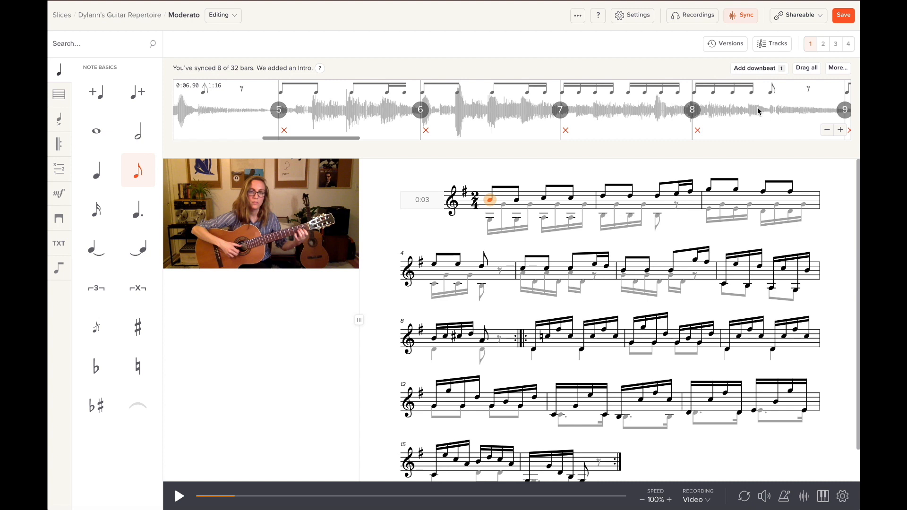
scroll(378, 112, "left", 10)
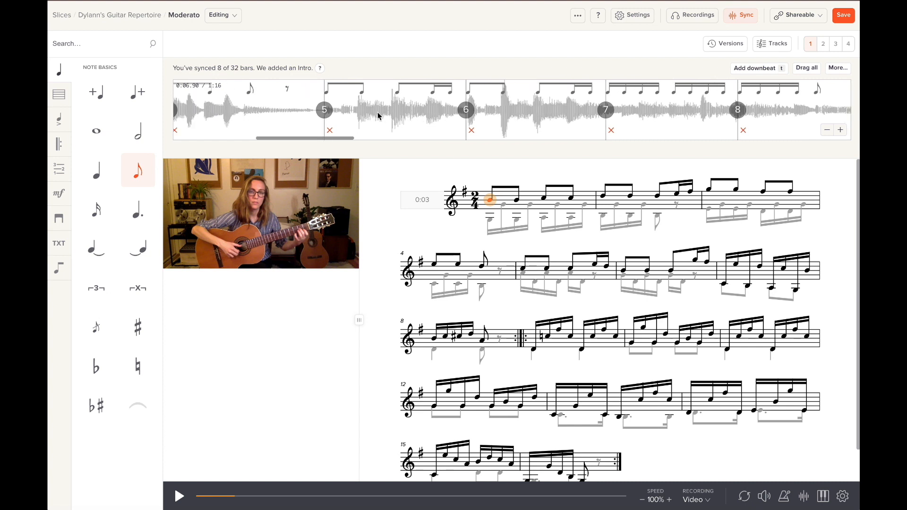
scroll(378, 111, "left", 3)
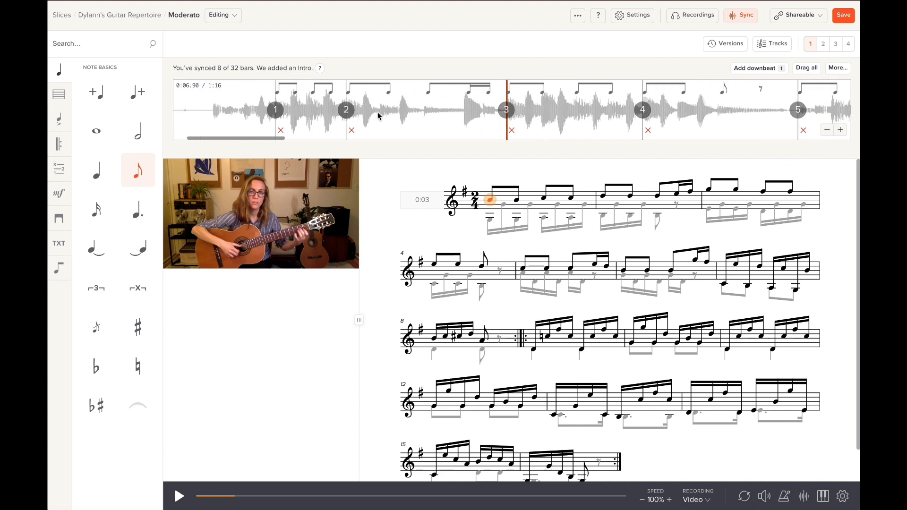
Trim the intro so the recording starts at bar 1's syncpoint, play to verify, then close syncing.
left_click(215, 110)
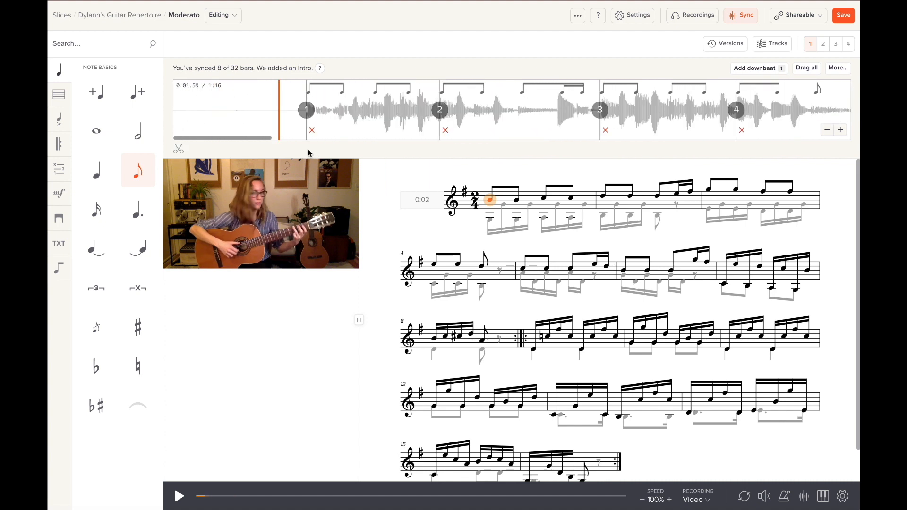
left_click_drag(180, 149, 291, 149)
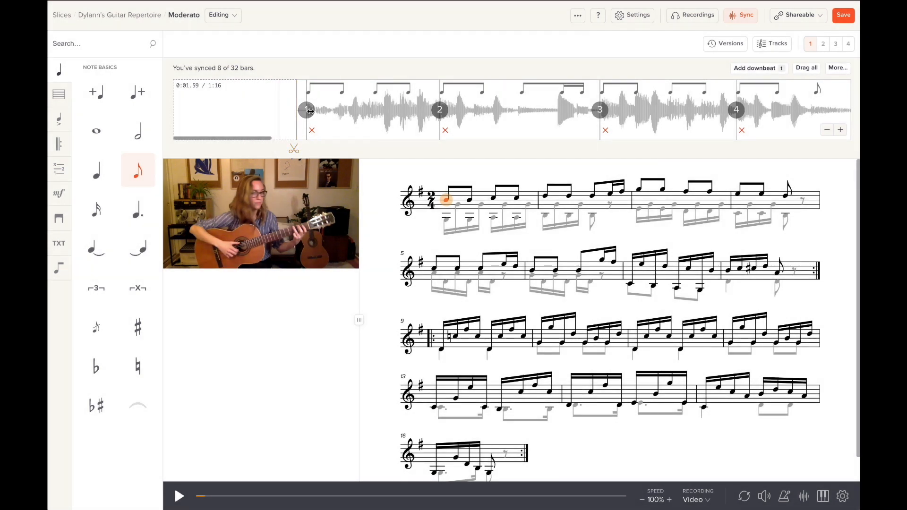
left_click(306, 99)
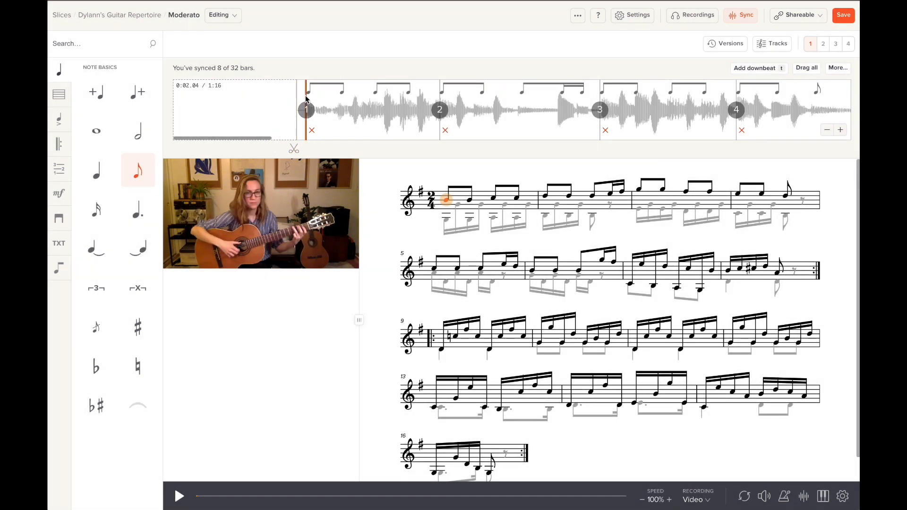
left_click_drag(314, 151, 315, 152)
key("space")
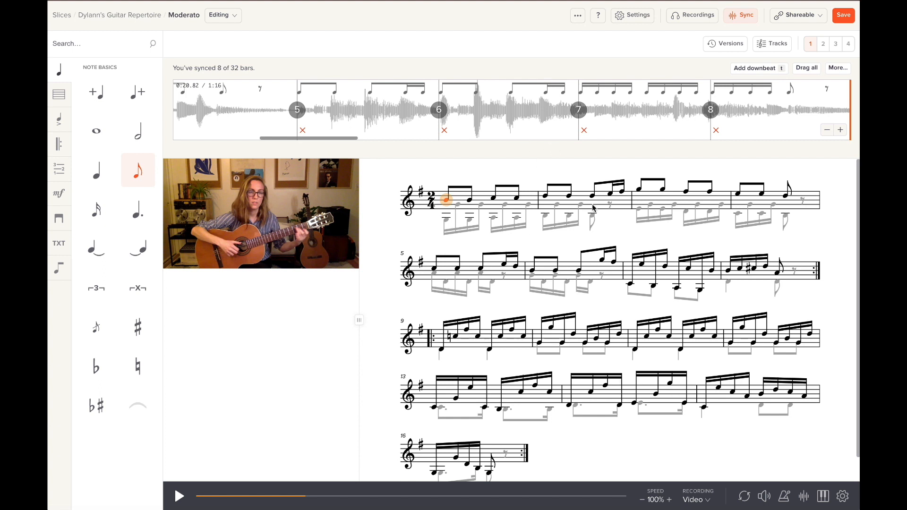
left_click(745, 21)
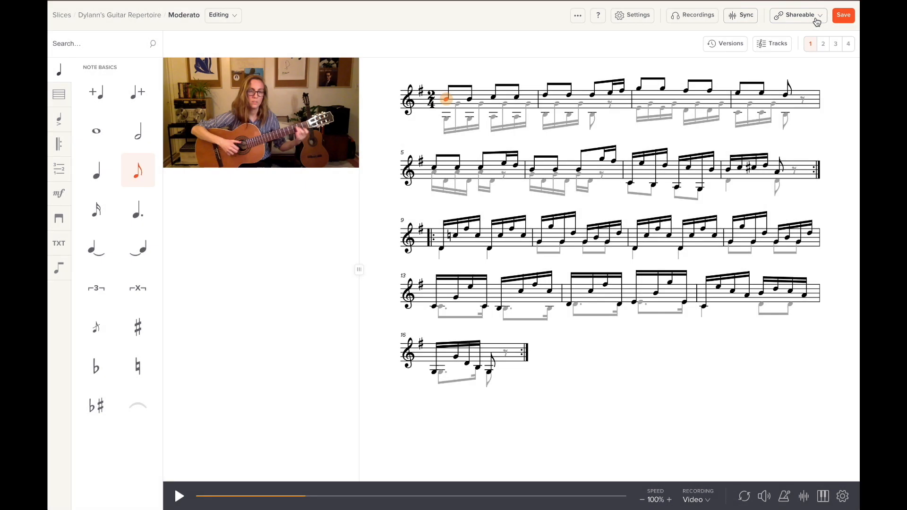
Glance at the Shareable options, save the Moderato slice, and return to the Slices list.
left_click(821, 21)
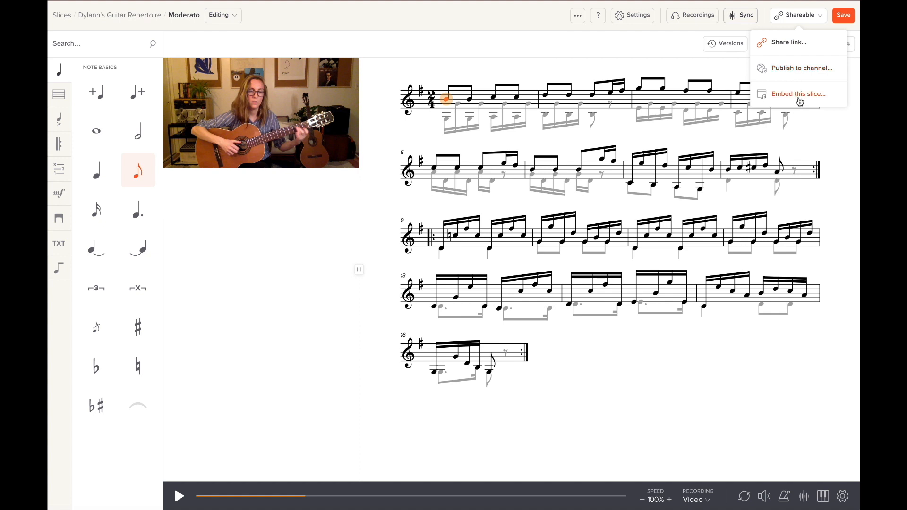
left_click(718, 69)
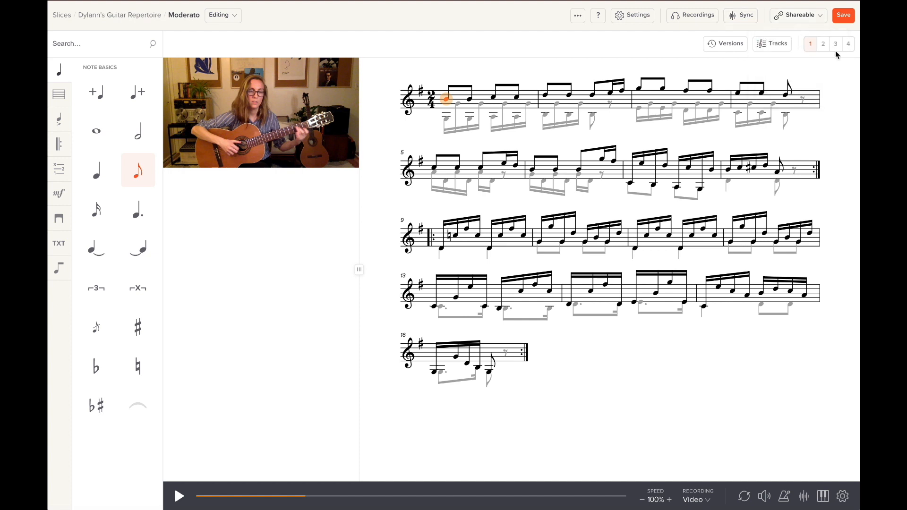
left_click(845, 15)
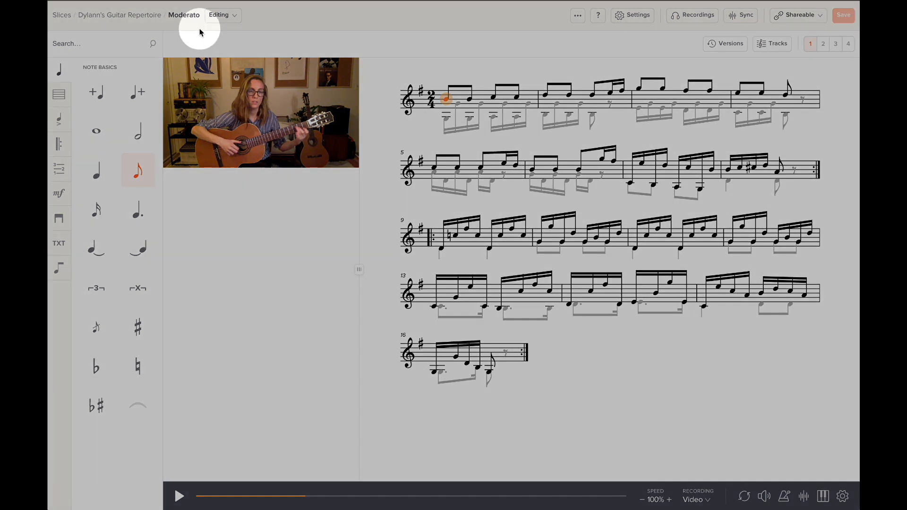
left_click(59, 18)
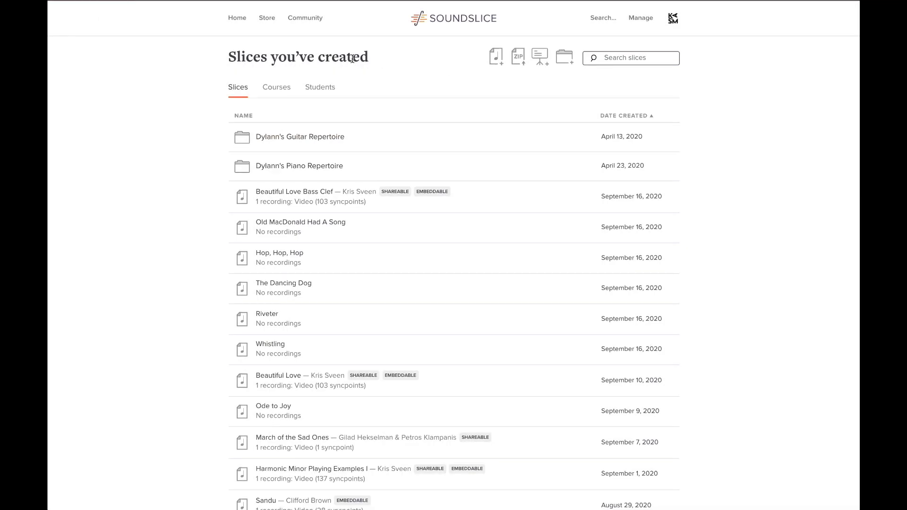
left_click(495, 64)
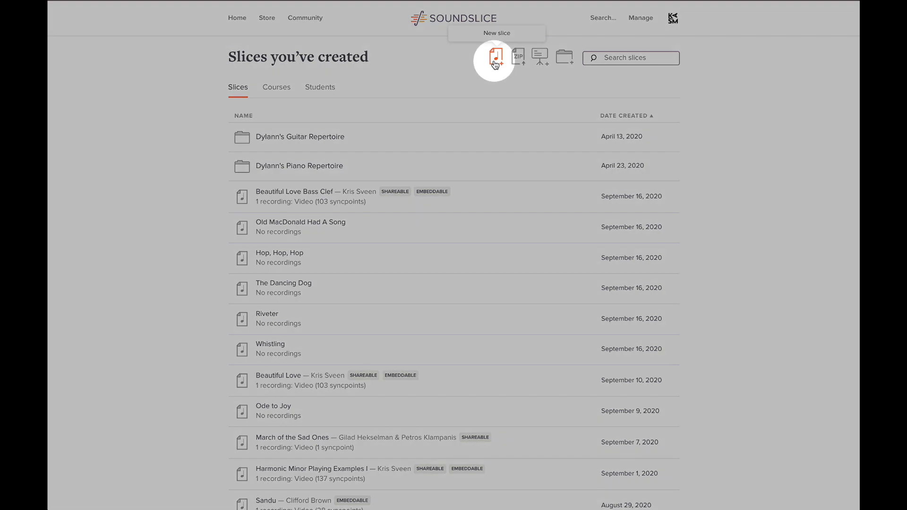